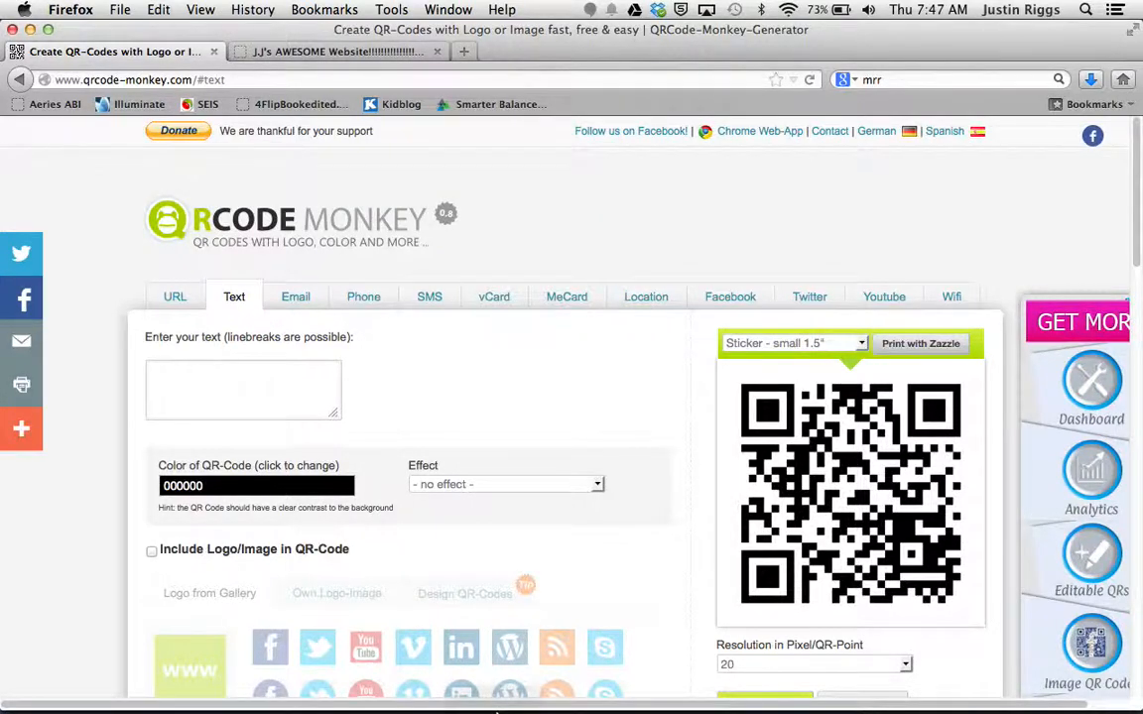
Step: Bring up the blank Word document, and return to the QR code generator page in Firefox
mouse_move(485, 685)
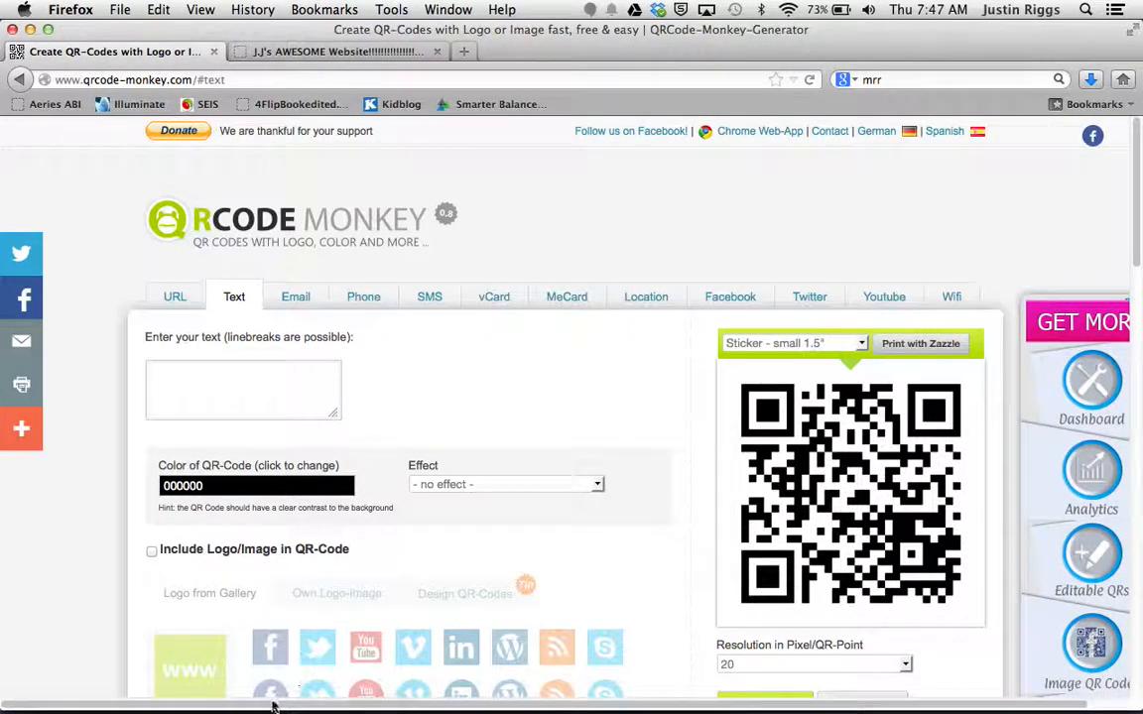
left_click(267, 695)
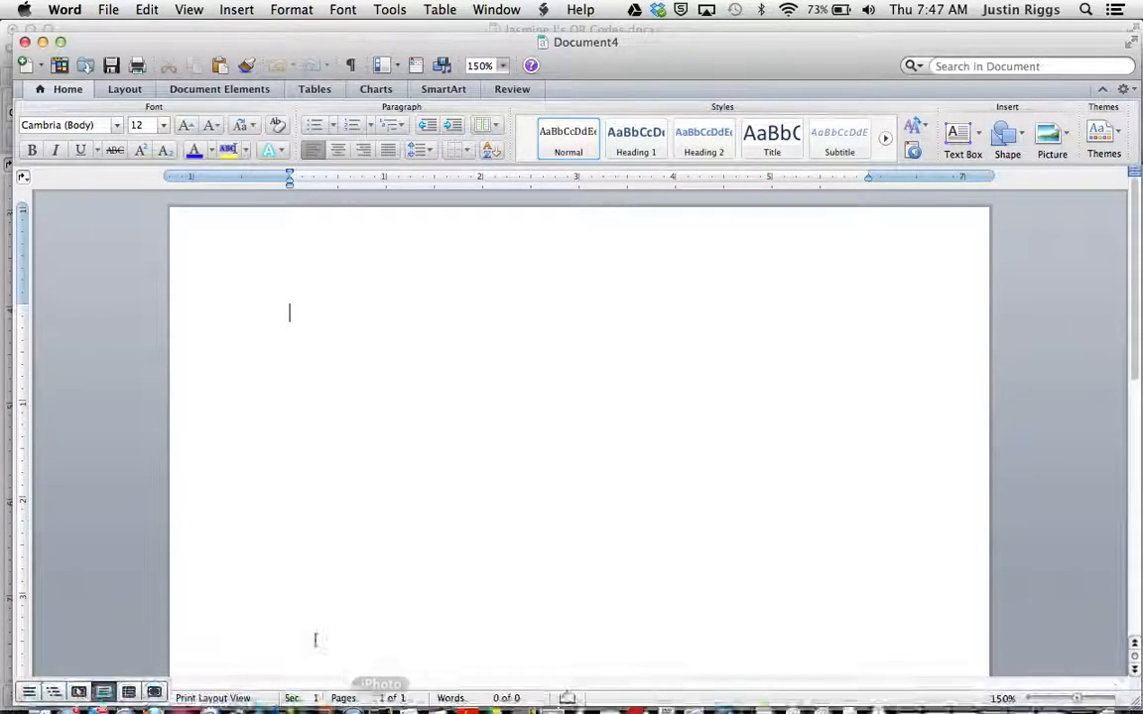
mouse_move(260, 693)
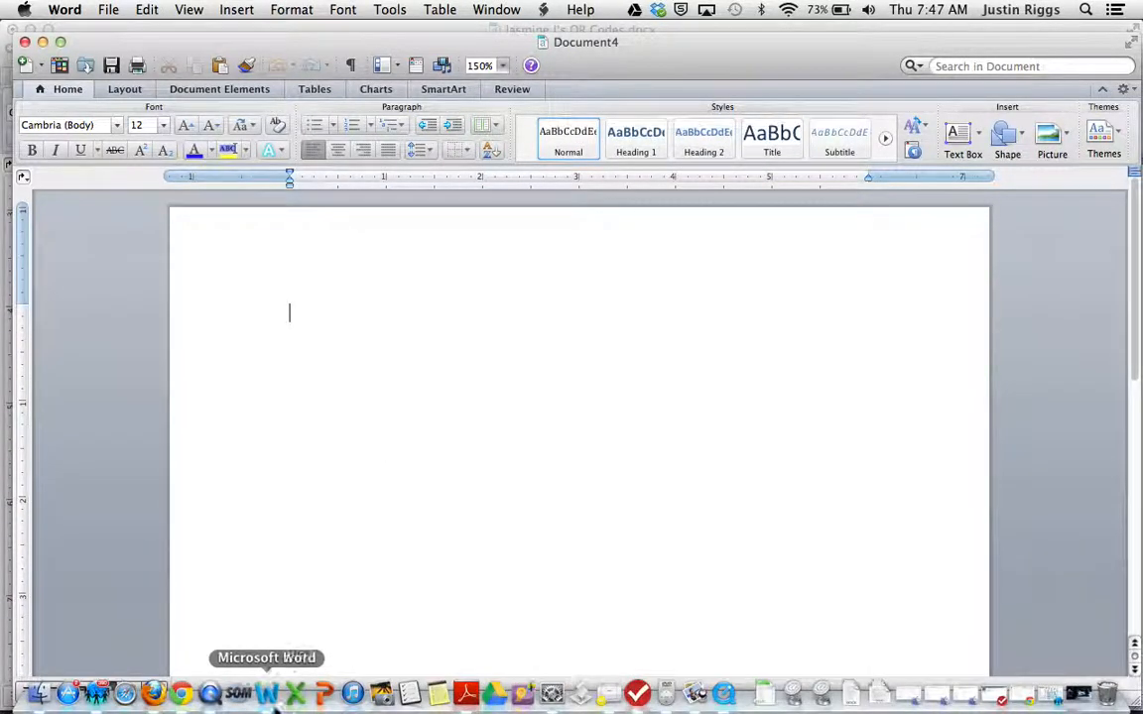
left_click(210, 694)
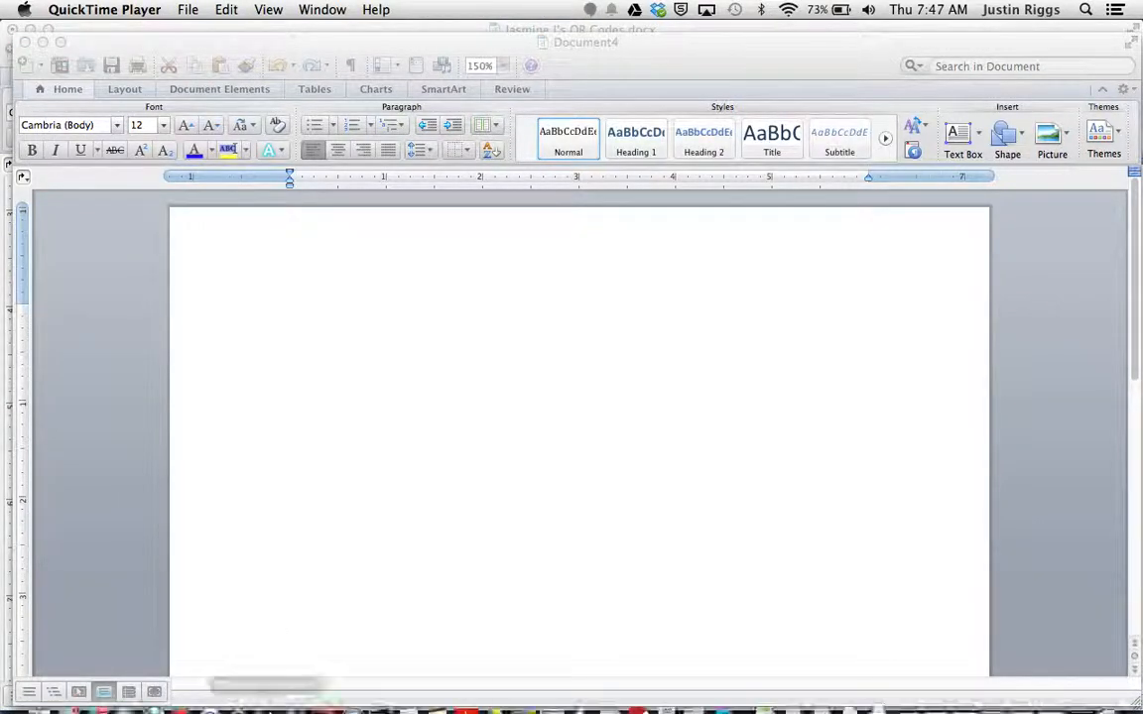
left_click(180, 695)
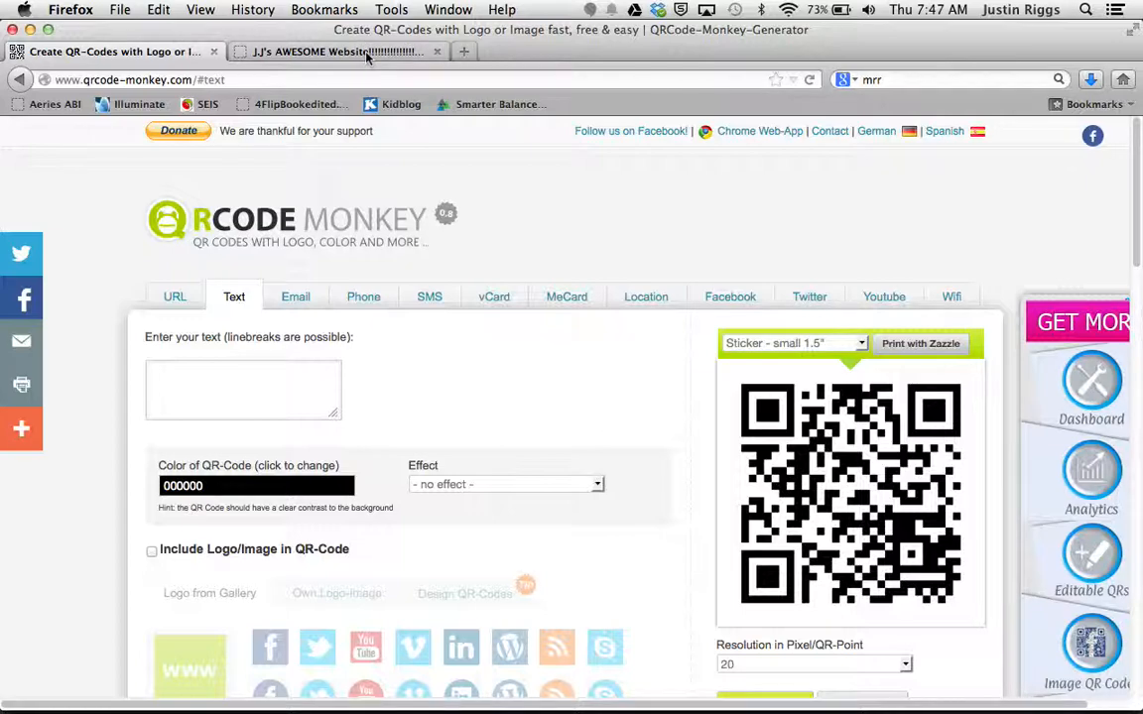
Step: Copy the full web address of the student's Weebly website from its open page
left_click(325, 57)
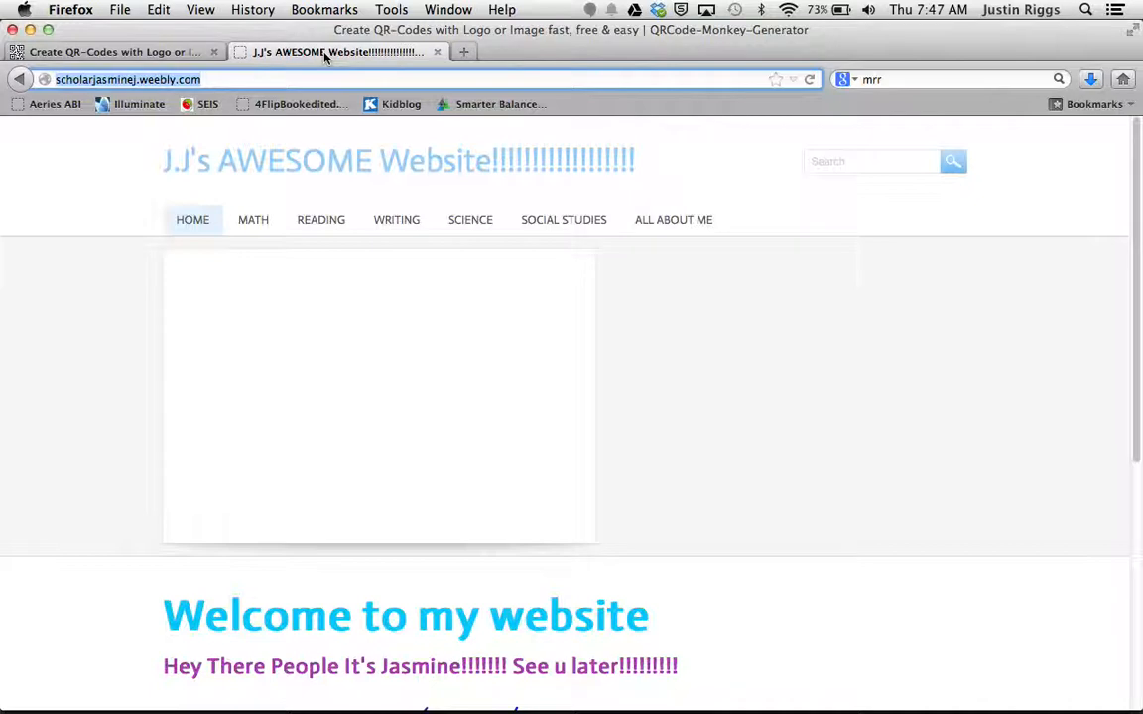
key("ctrl+super+Escape")
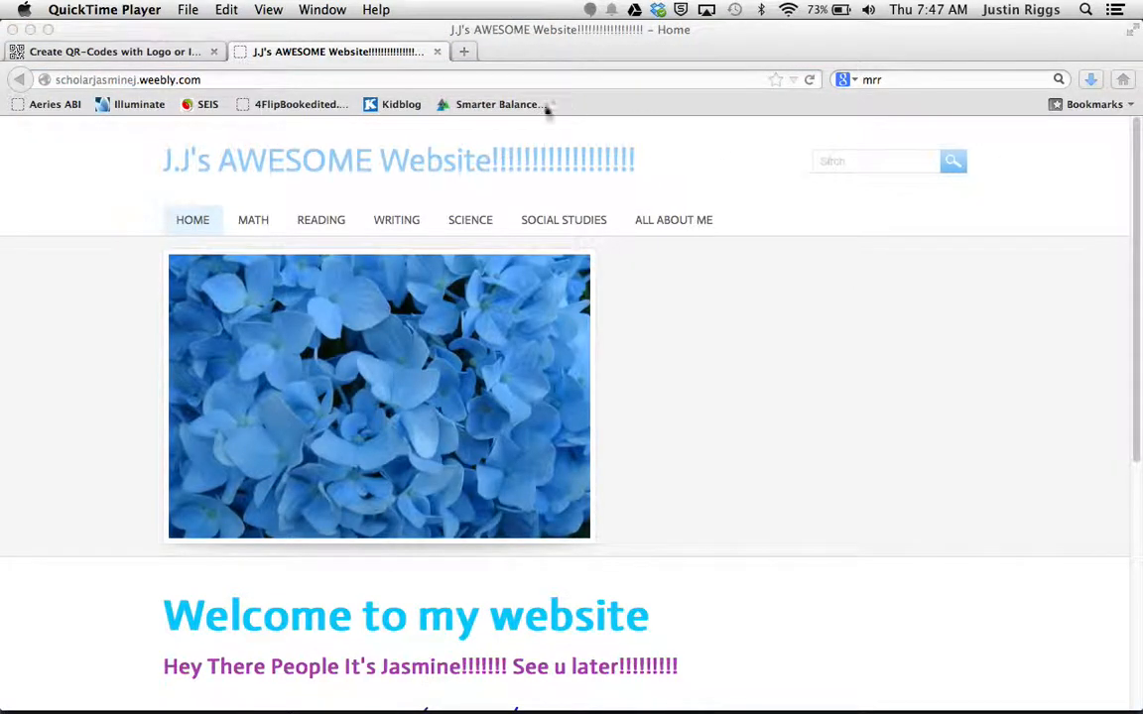
left_click(243, 79)
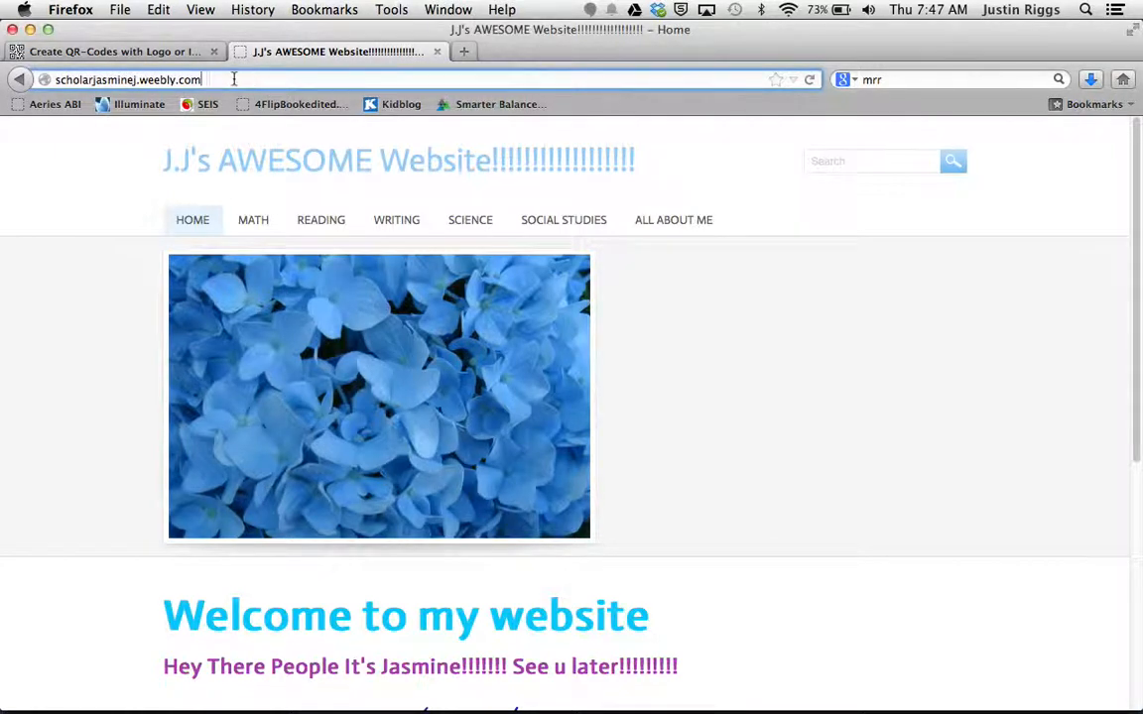
left_click_drag(235, 79, 1, 66)
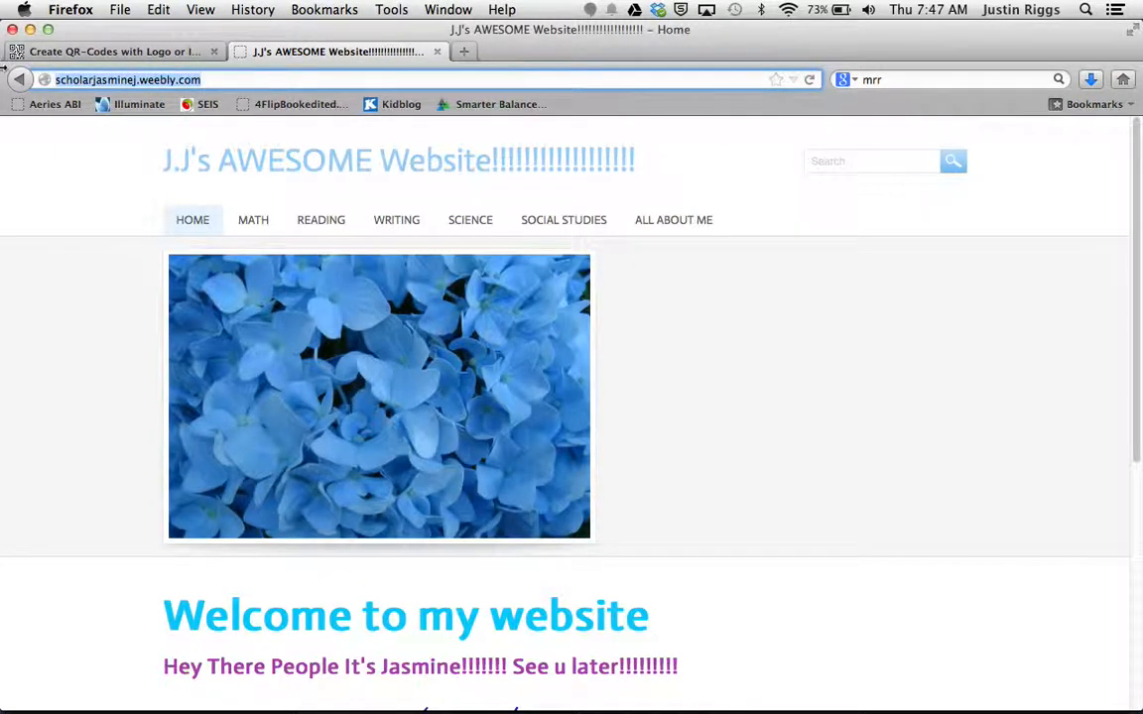
left_click(162, 9)
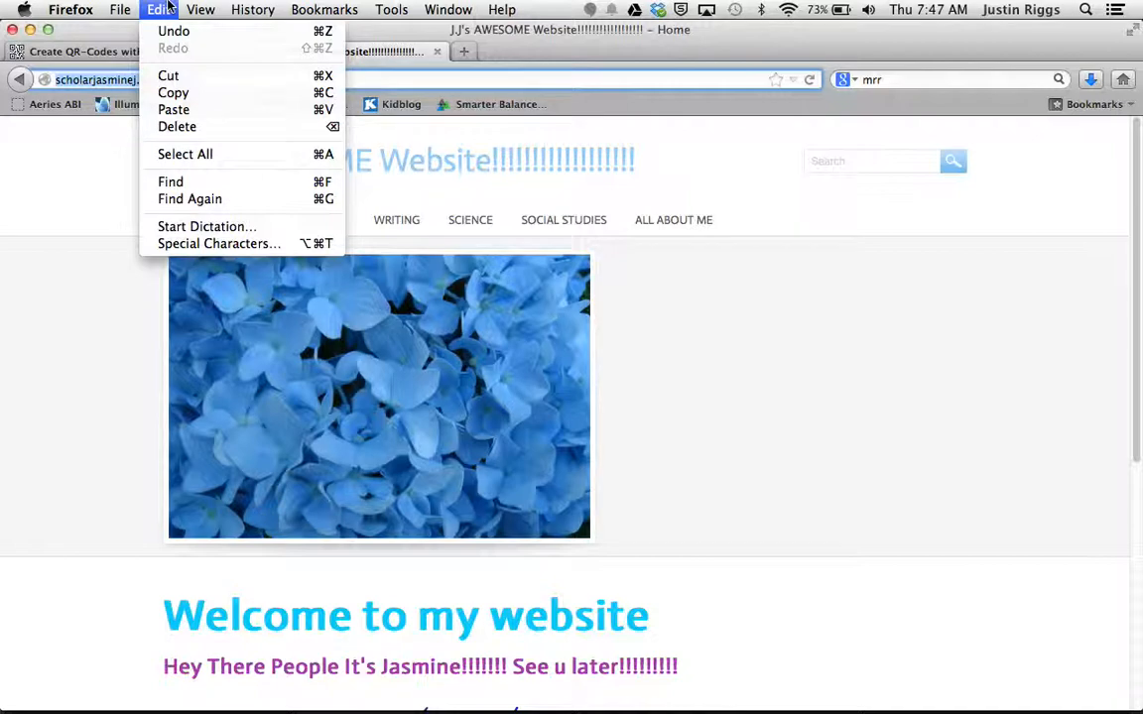
left_click(184, 95)
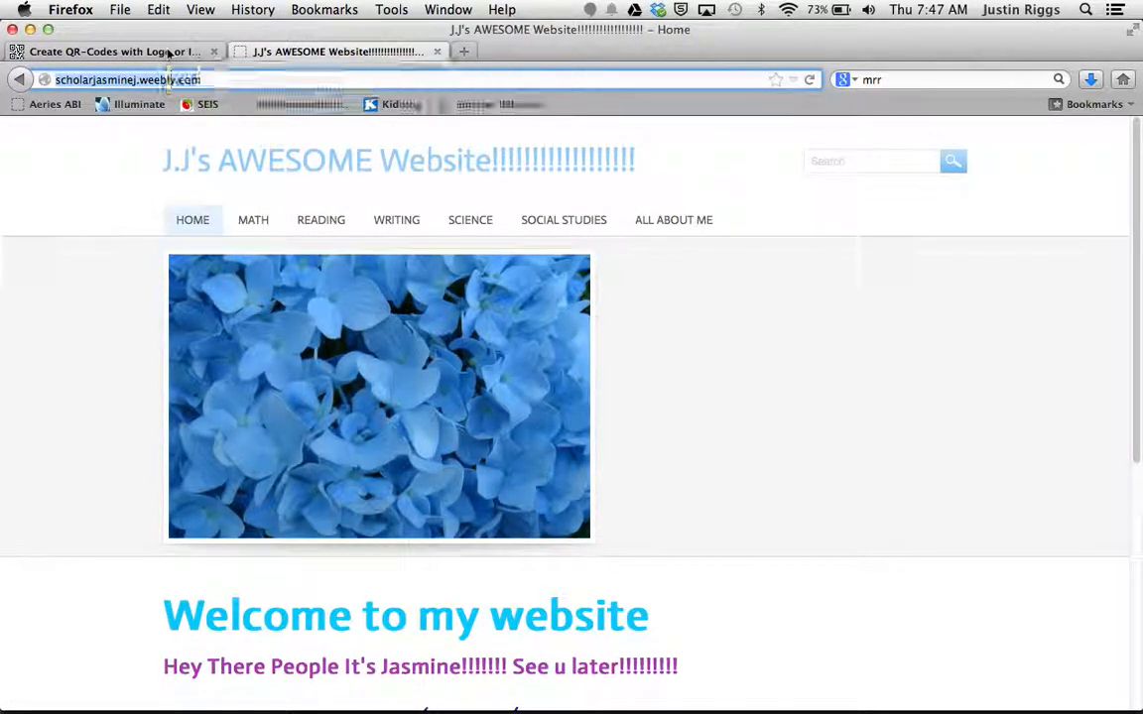
Step: Set the QR Code Monkey generator to URL content and replace its URL with the copied website address
left_click(168, 52)
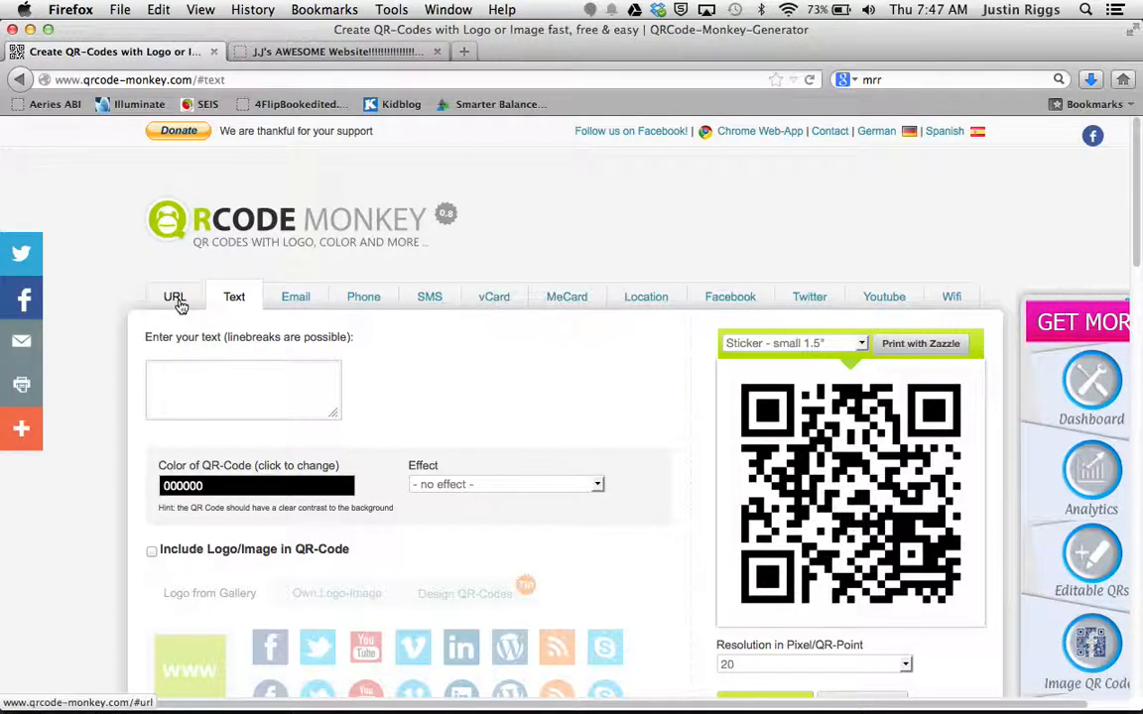
left_click(176, 303)
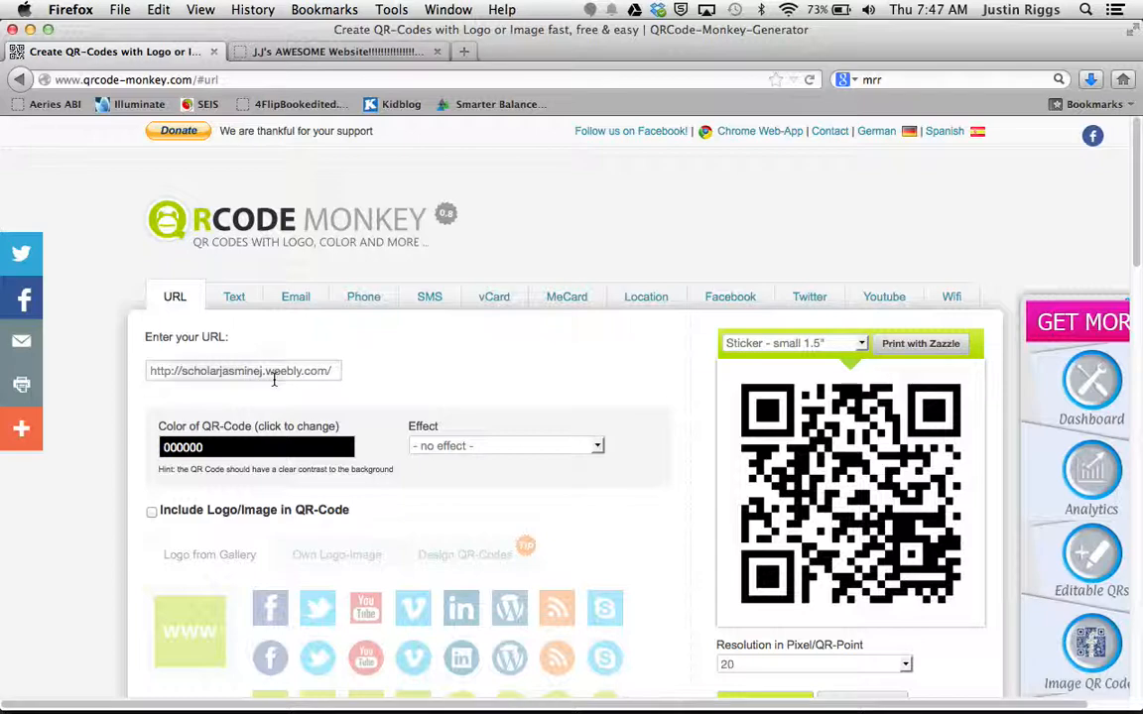
left_click_drag(336, 371, 117, 355)
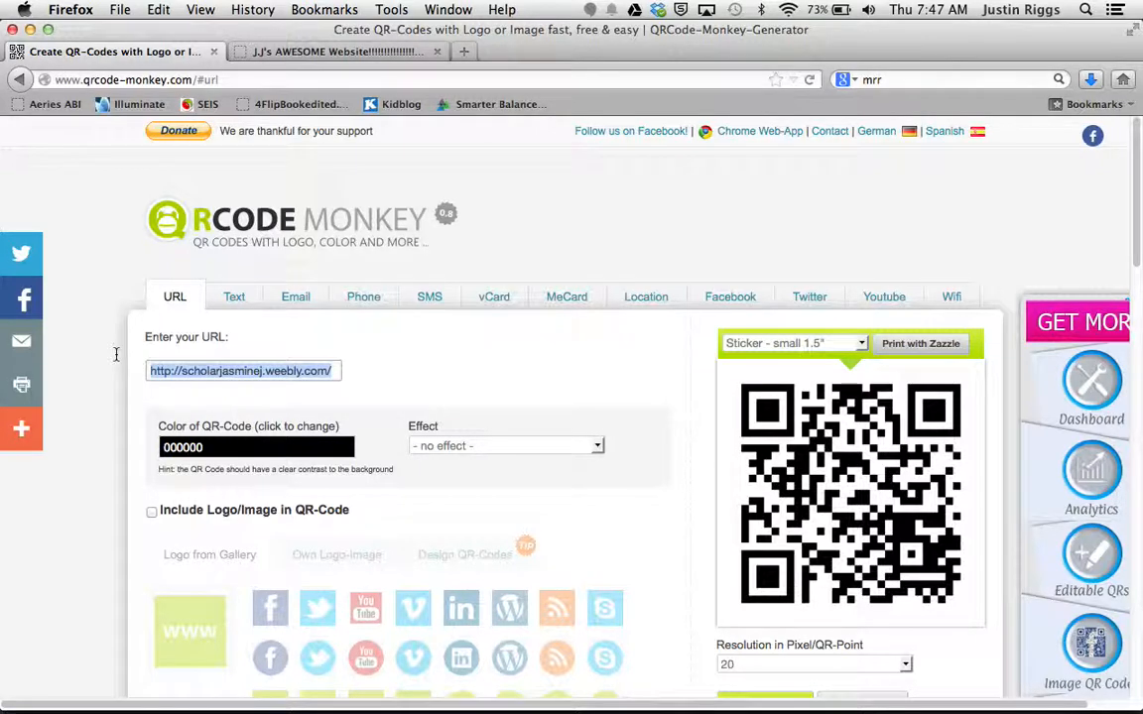
key("BackSpace")
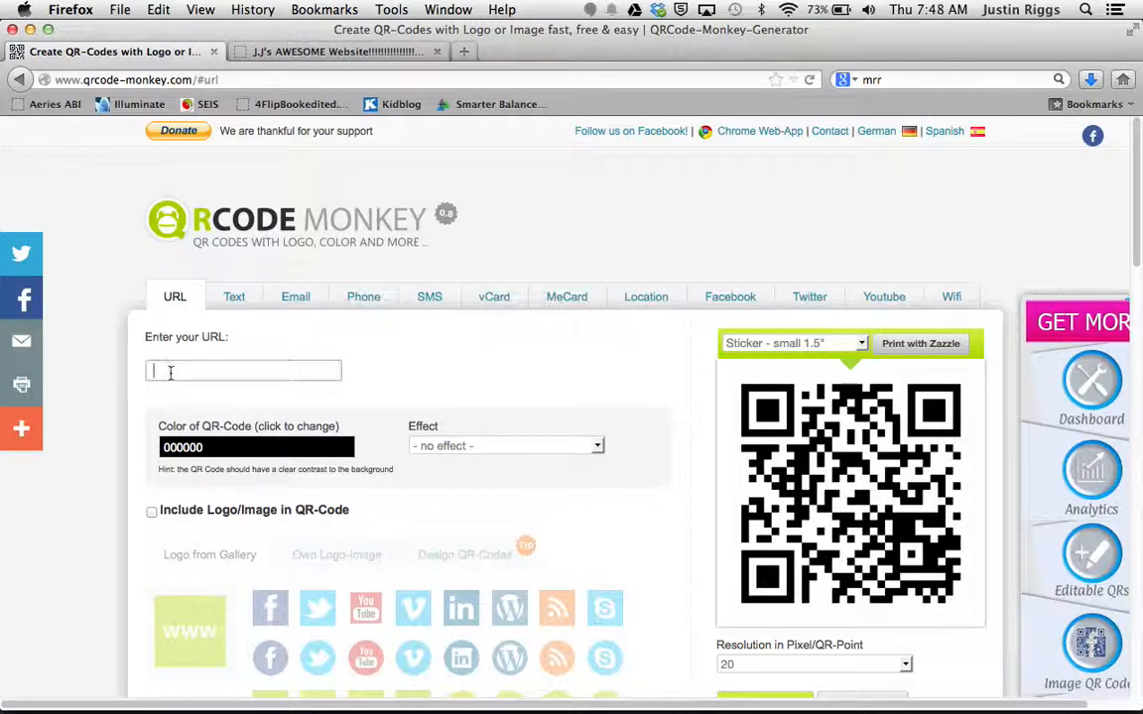
key("super+v")
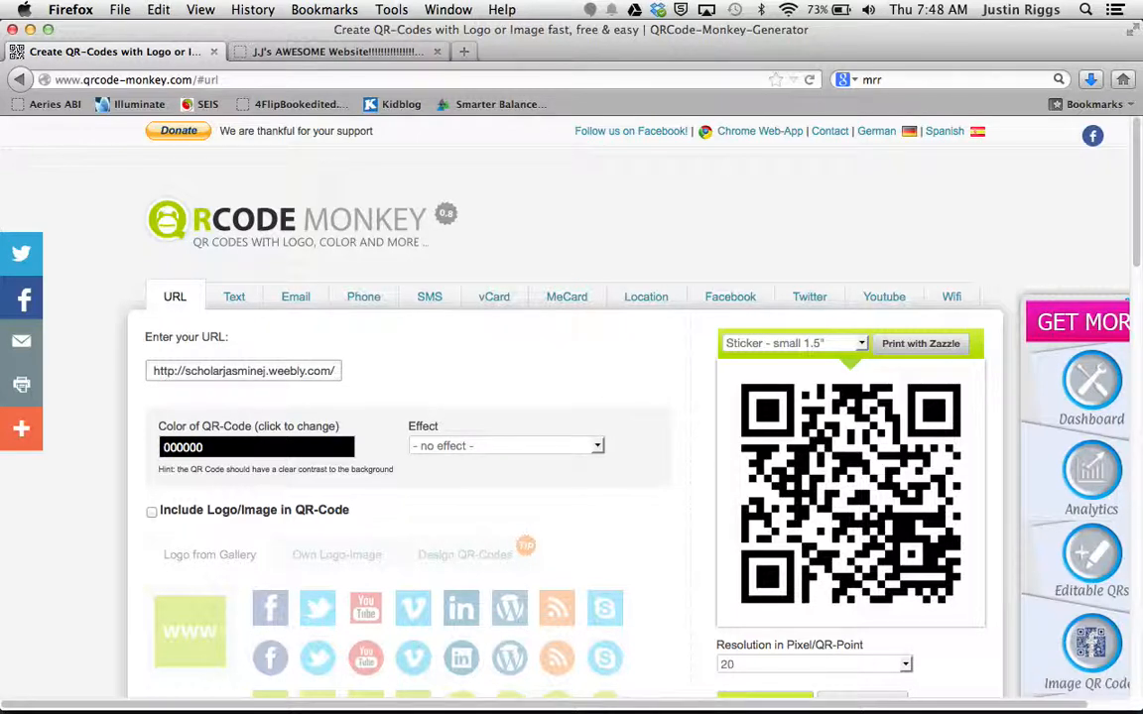
Step: Create the QR code for the website and download it as a PNG opened with Preview
scroll(628, 527, "down", 5)
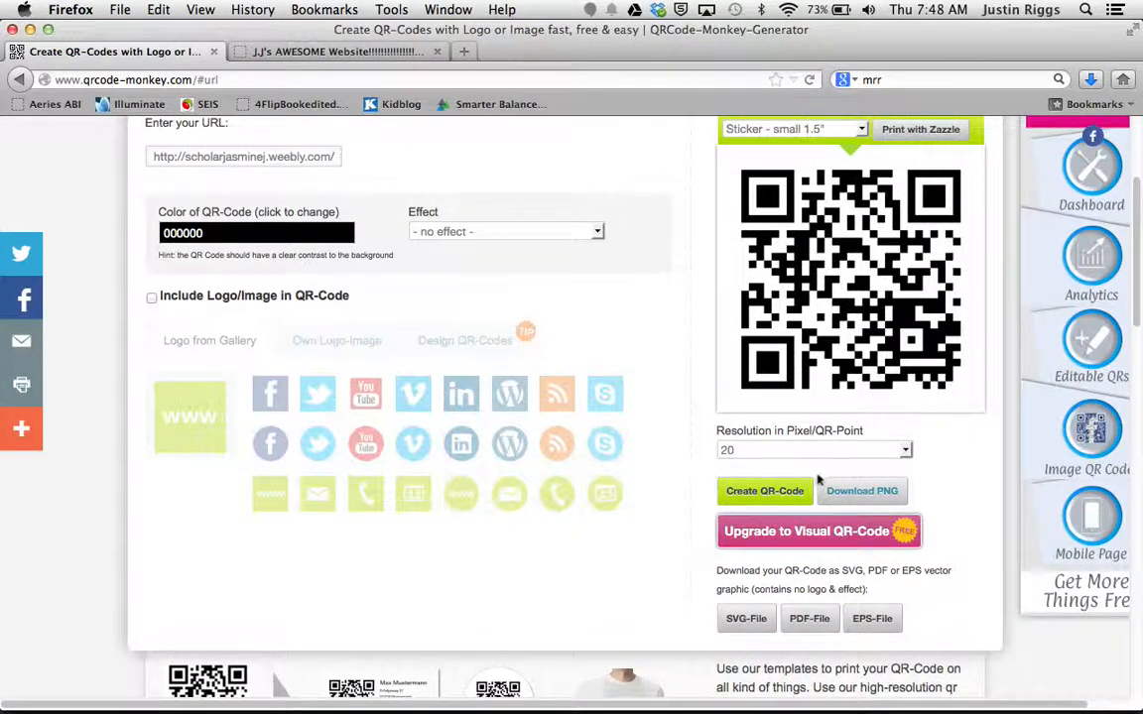
left_click(774, 500)
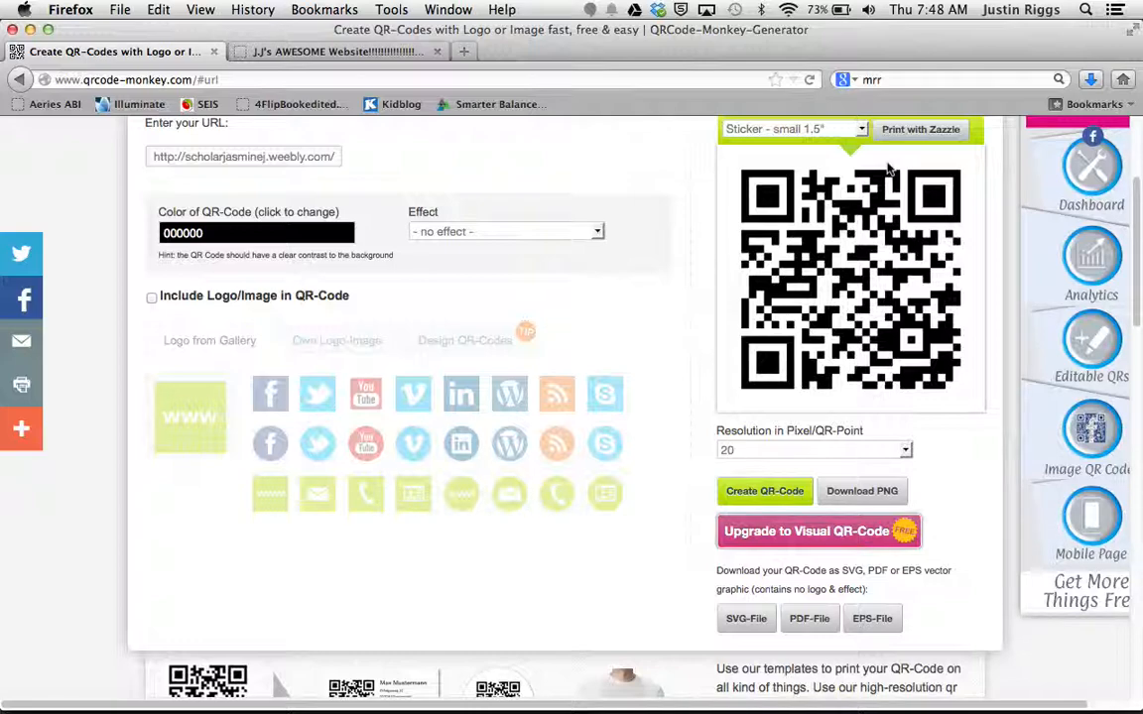
left_click(863, 492)
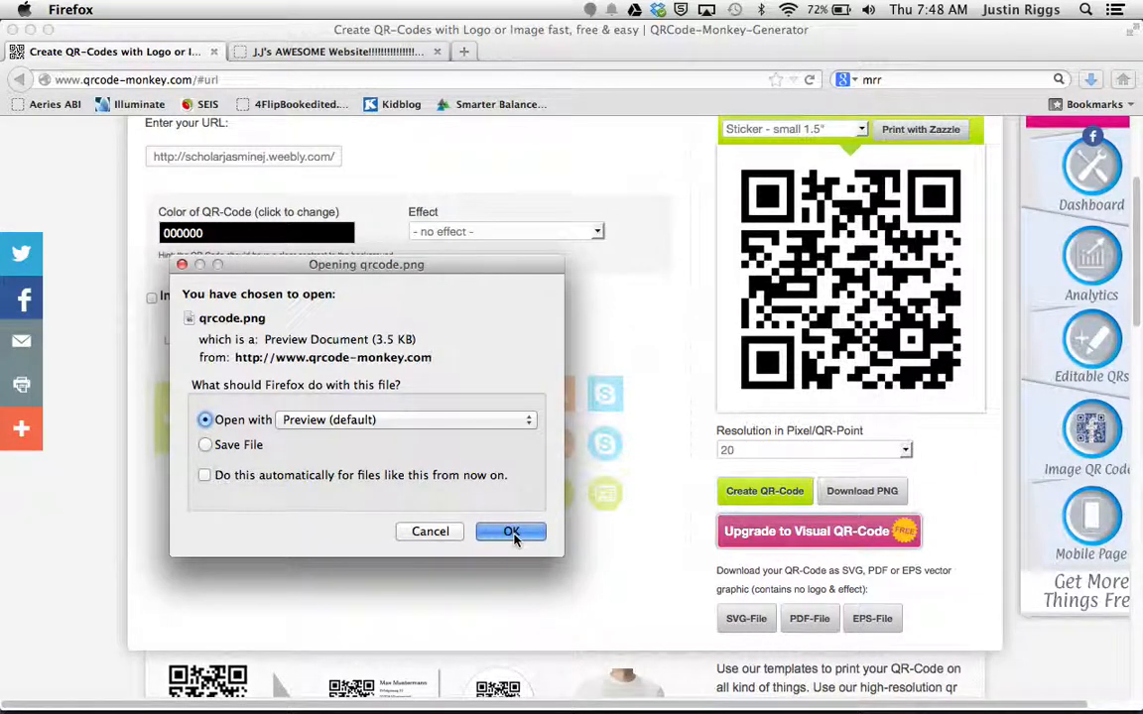
left_click(511, 533)
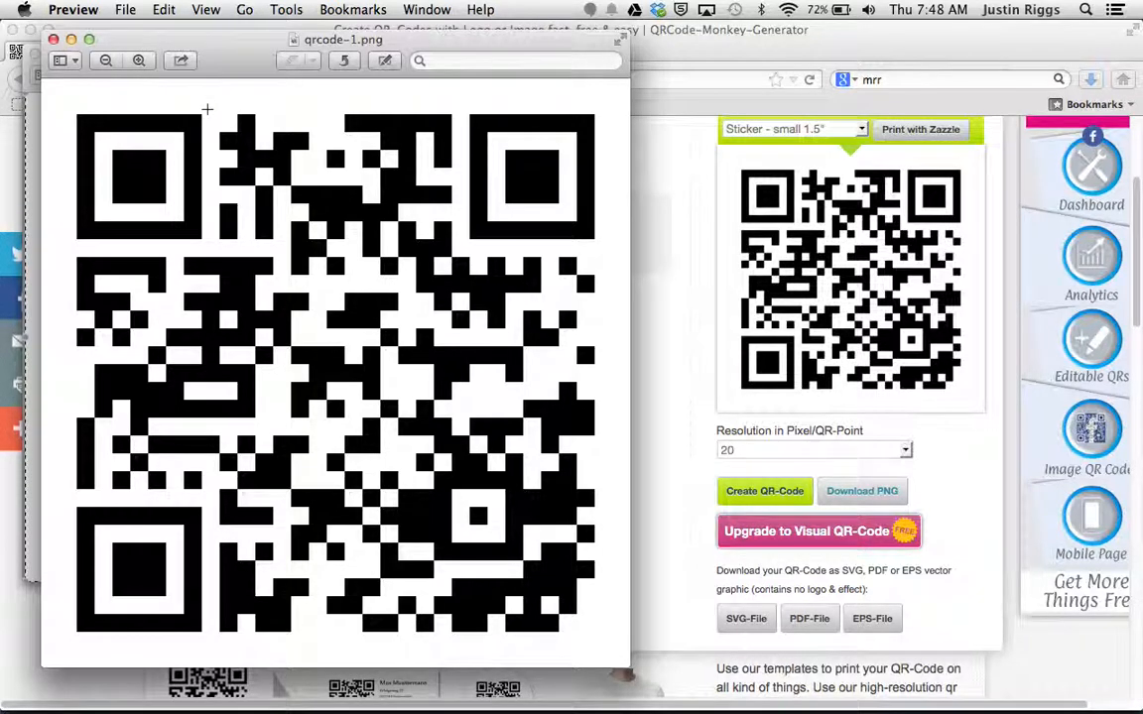
Step: Copy the entire QR code image in Preview and close the open image windows
left_click(164, 9)
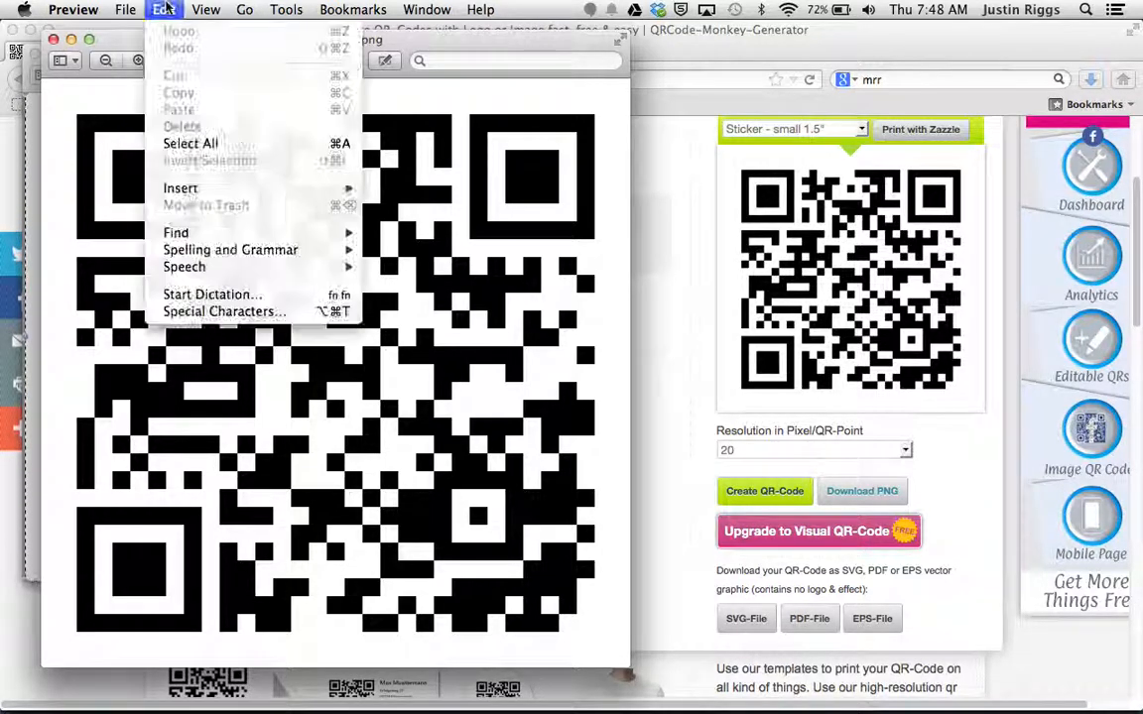
left_click(191, 142)
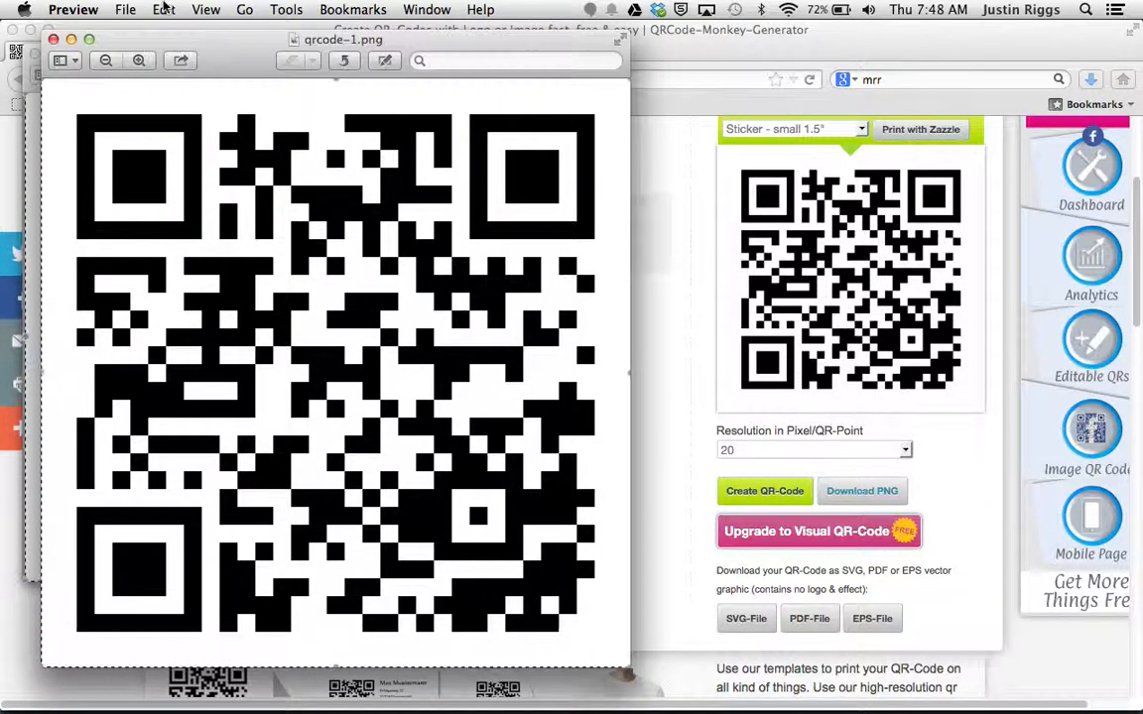
left_click(163, 9)
left_click(177, 92)
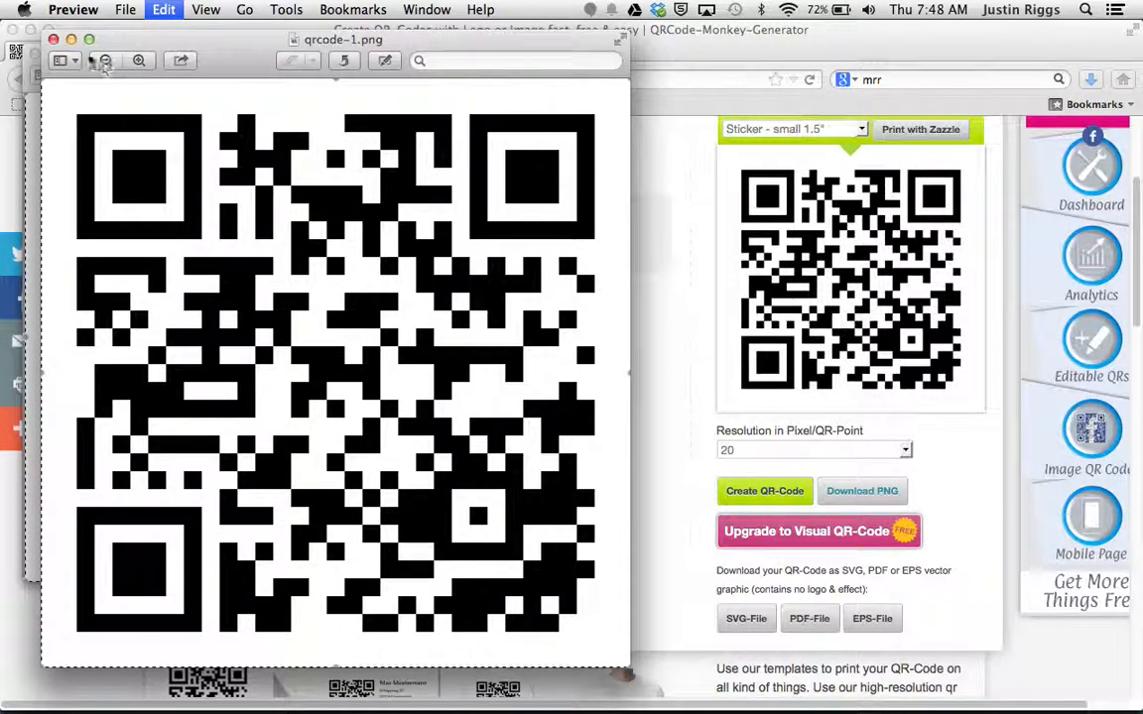
left_click(54, 40)
left_click(34, 47)
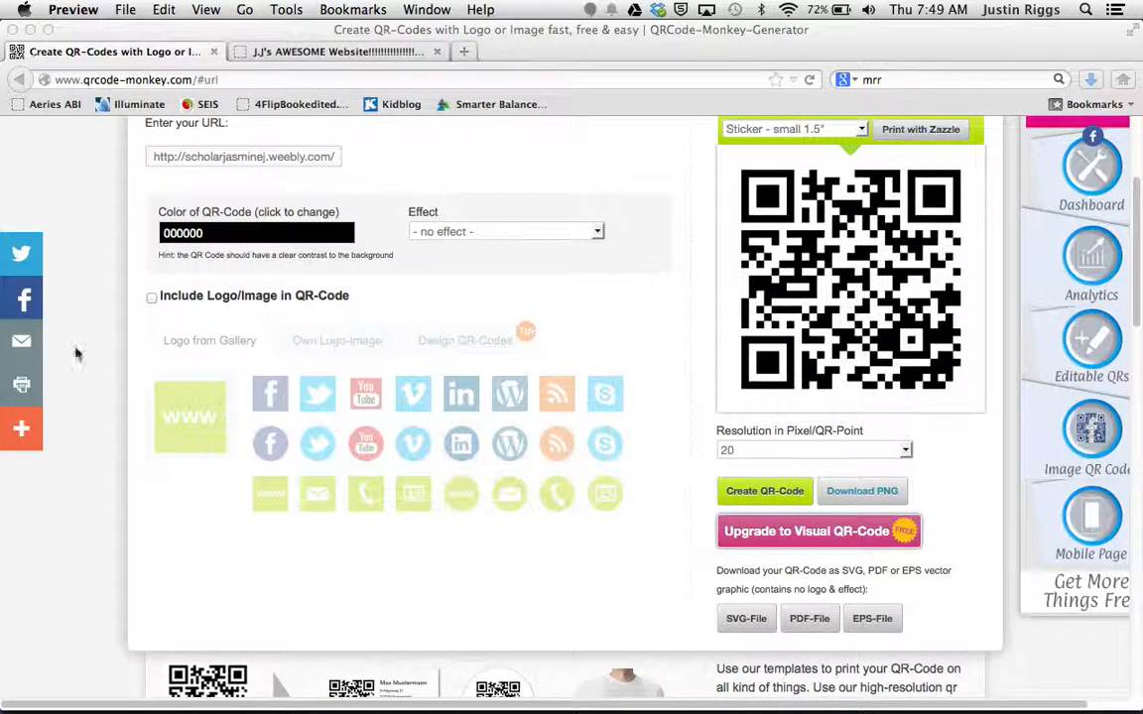
Step: Switch to the blank Microsoft Word document and enter a heading with the student's name followed by "QR Codes", with a new line below
mouse_move(174, 708)
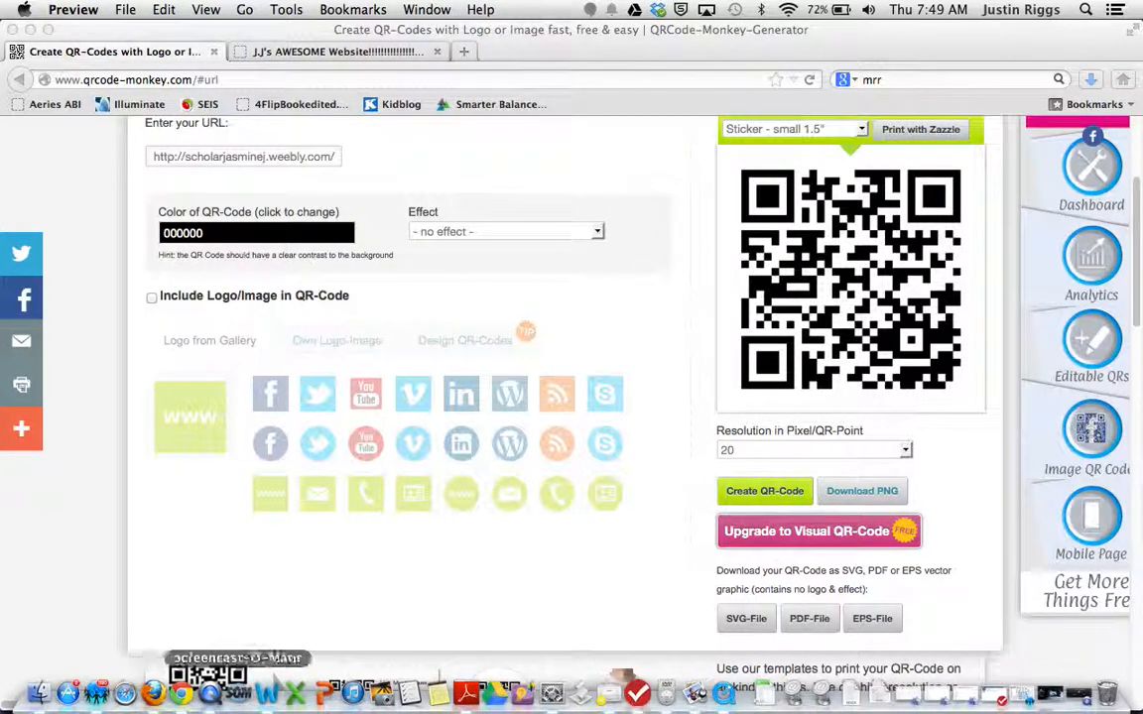
left_click(268, 692)
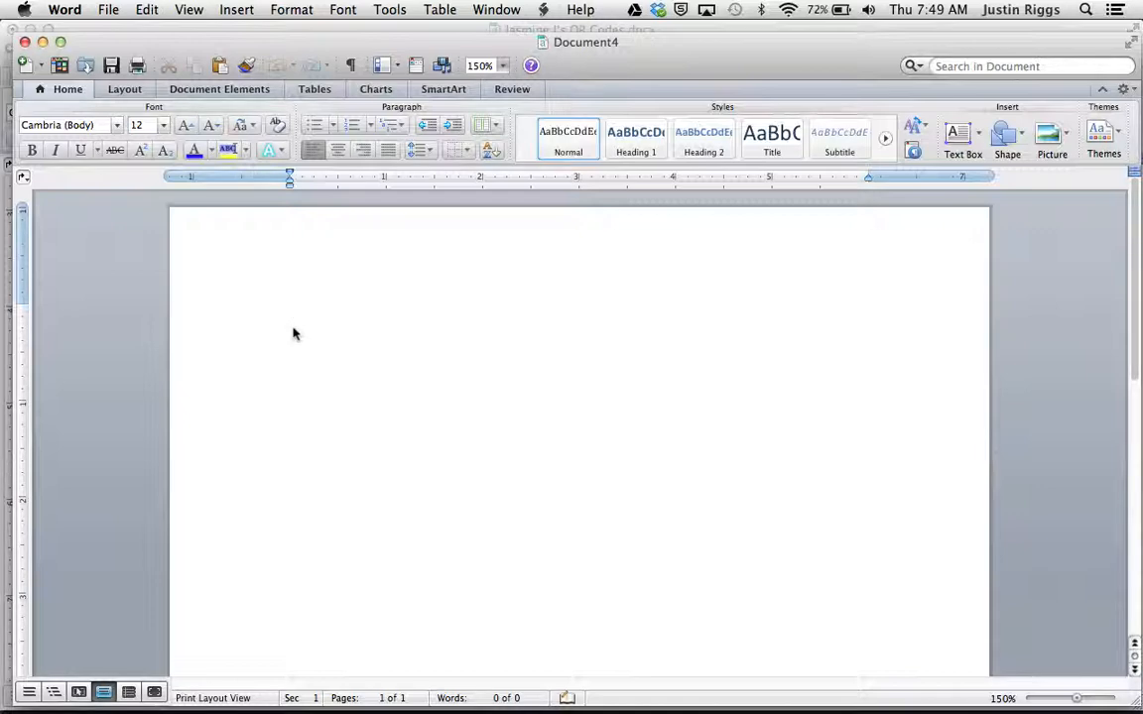
type("Jasmine")
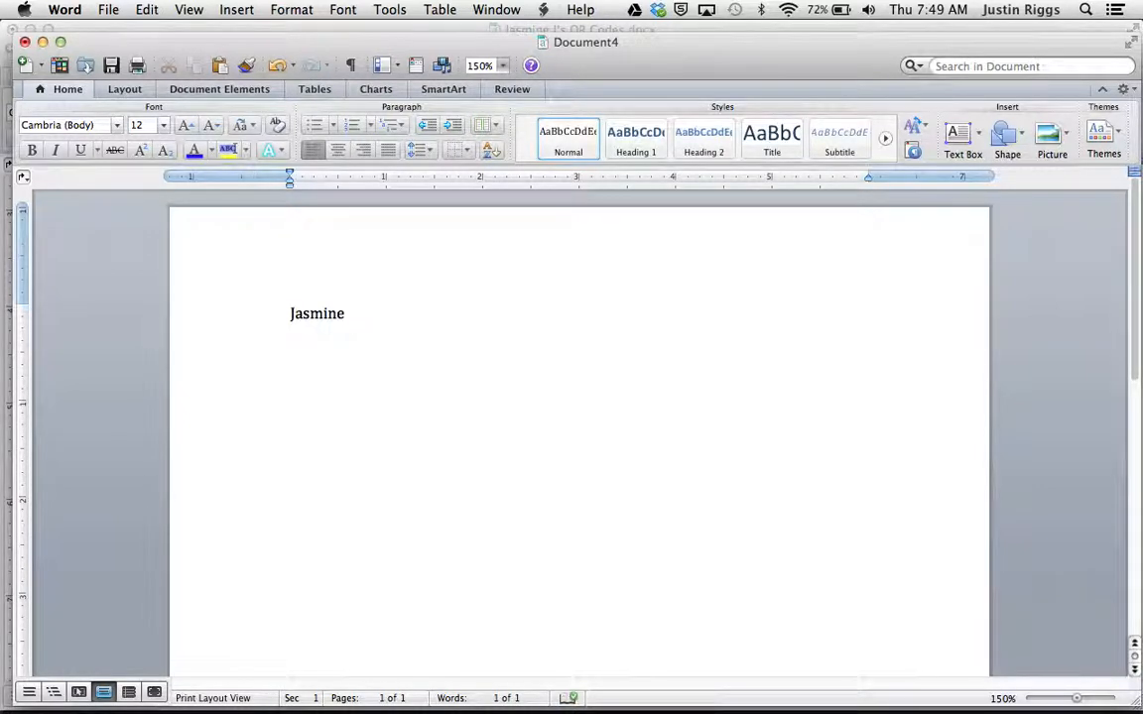
type(" J")
type("'s QR")
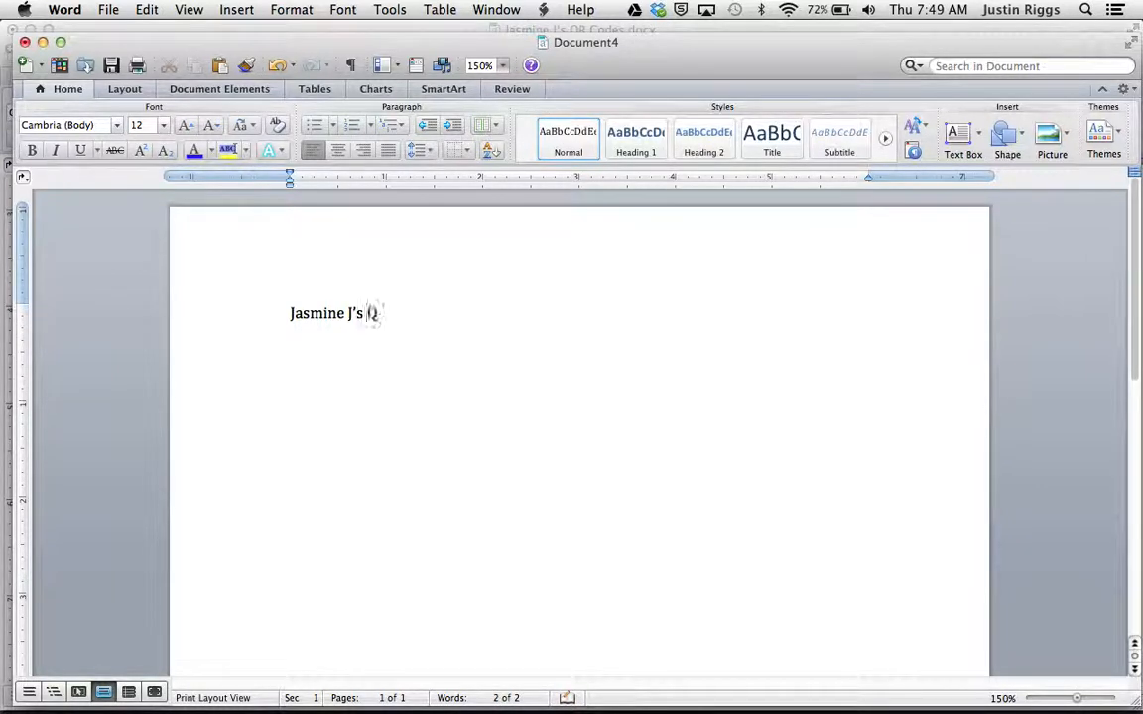
type(" Coe")
type("es")
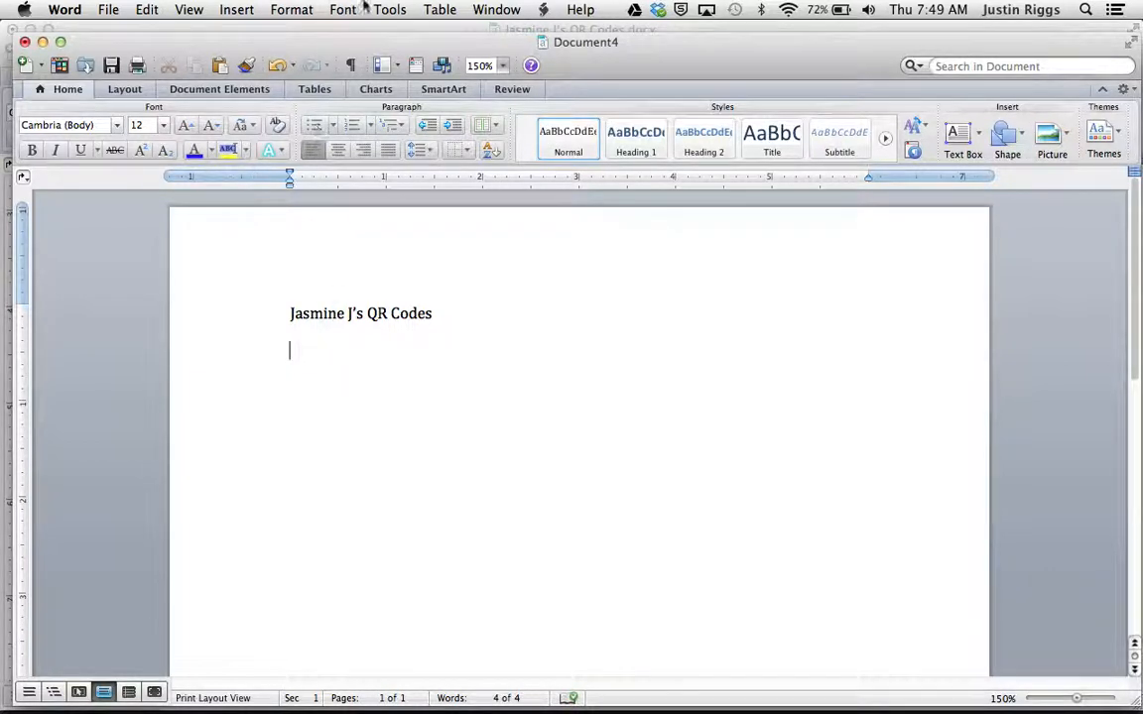
Step: Save the document to the Desktop in Word Document (.docx) format, named with the student's first name and "QR Codes"
left_click(111, 68)
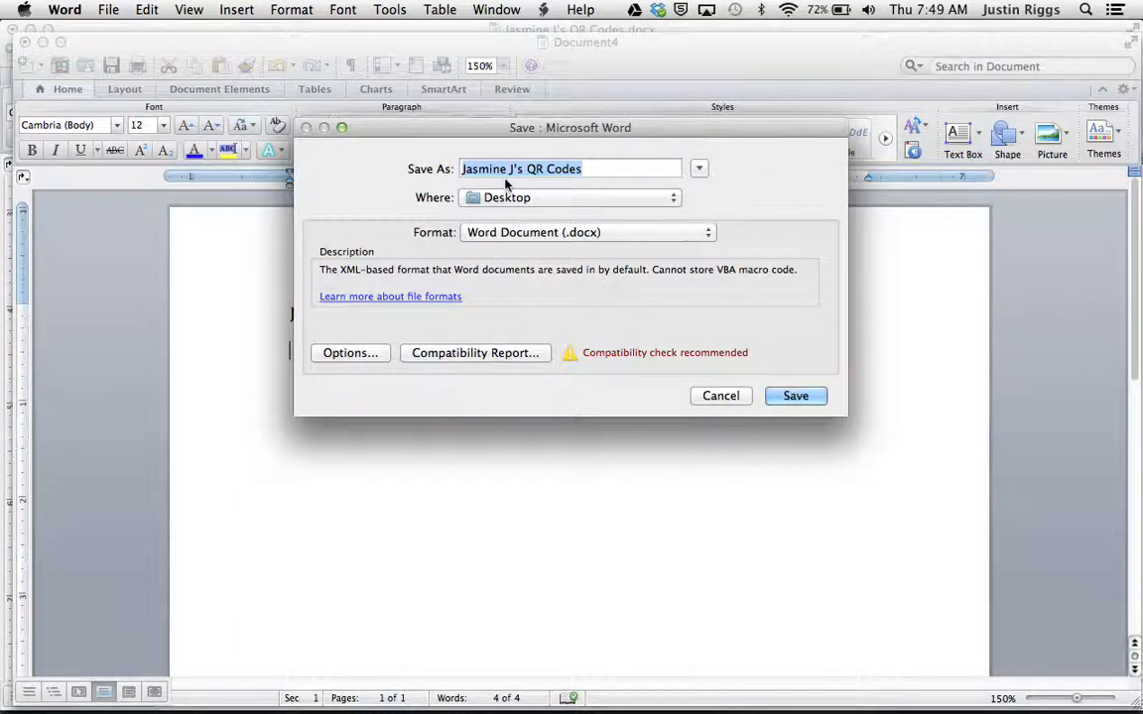
left_click(804, 396)
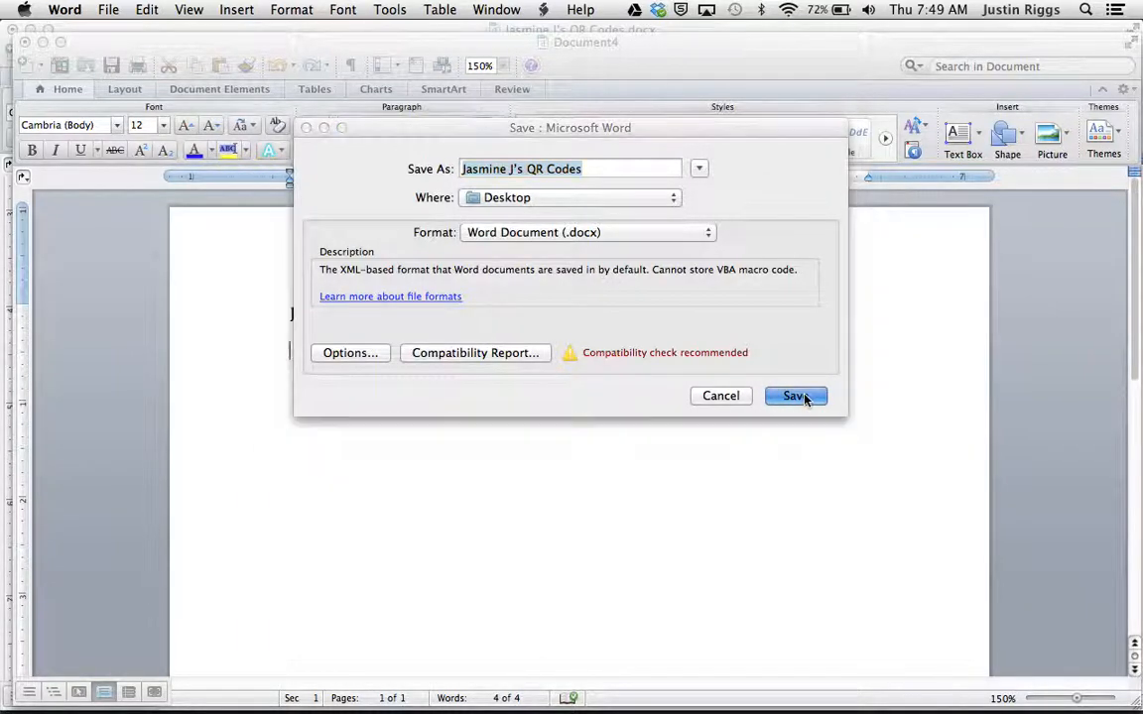
left_click(692, 246)
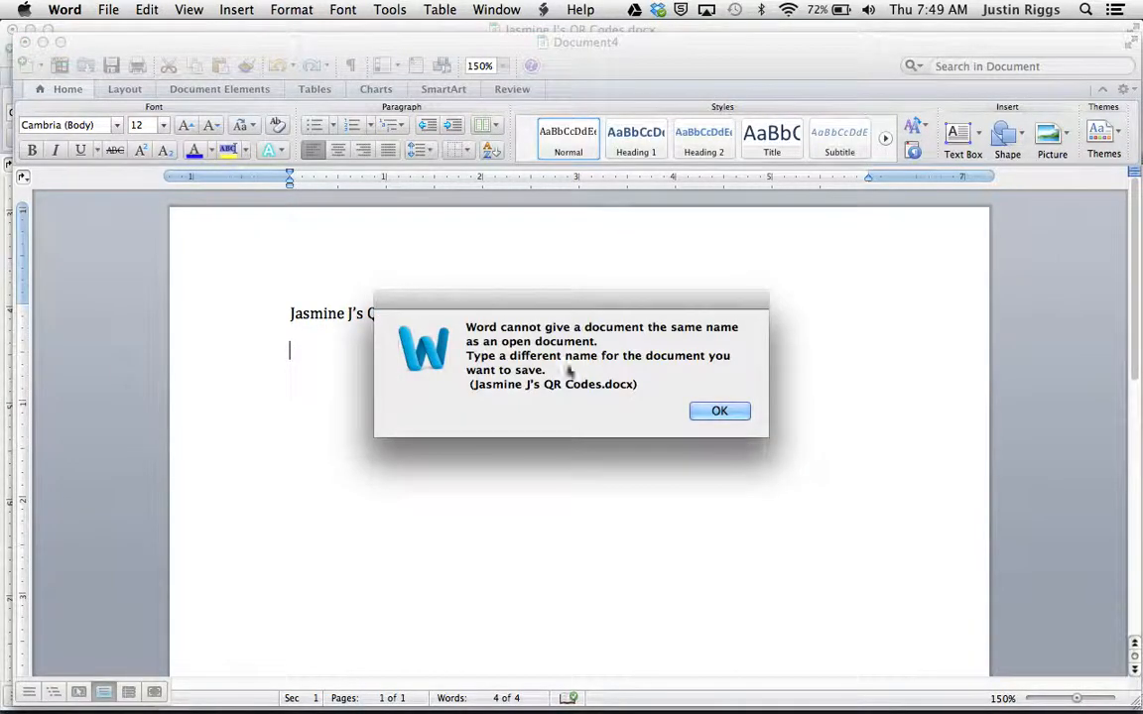
left_click(720, 412)
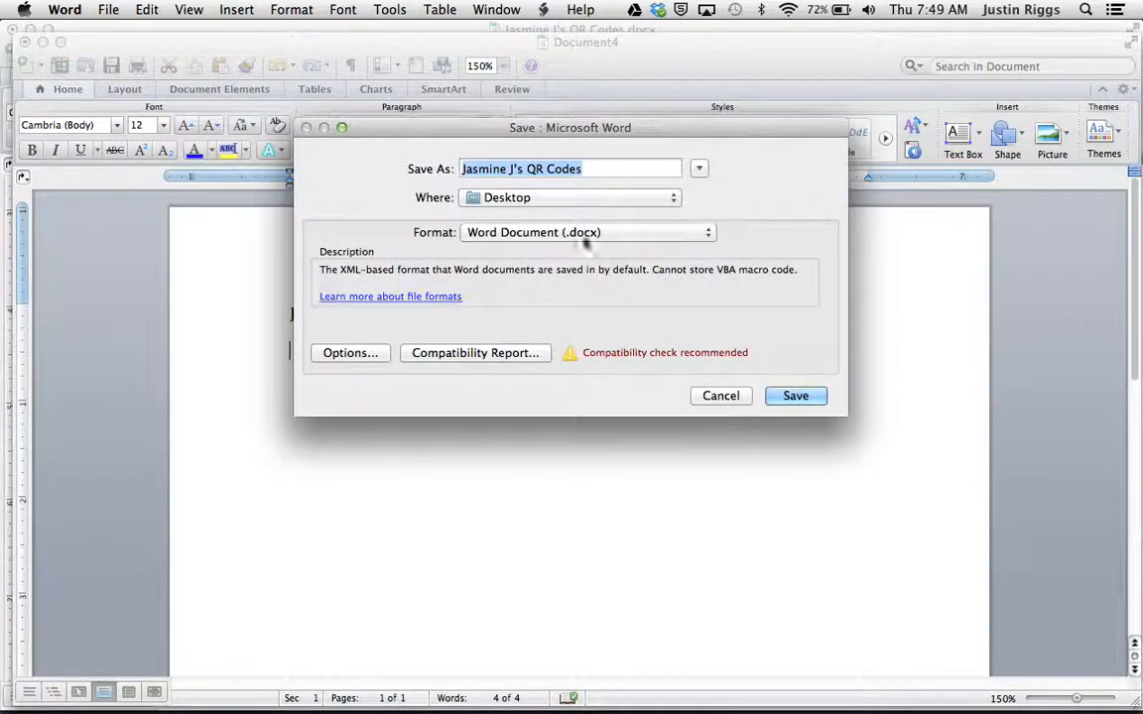
left_click(524, 169)
key("BackSpace")
key("BackSpace")
key("BackSpace")
key("BackSpace")
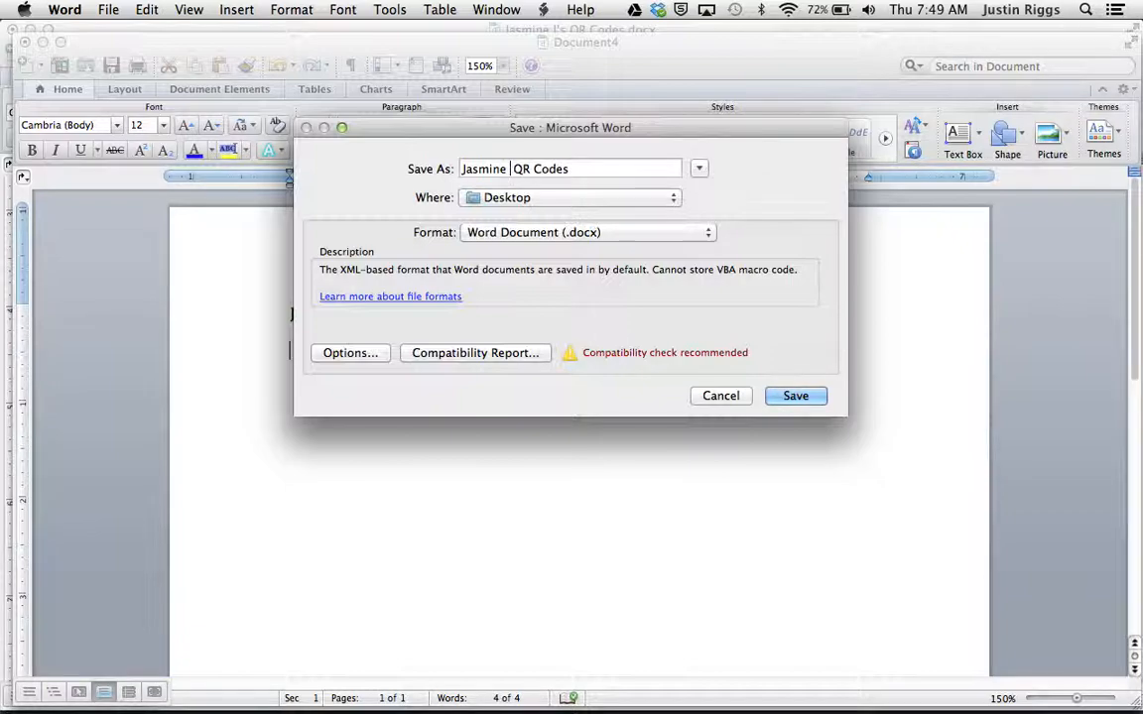
left_click(796, 396)
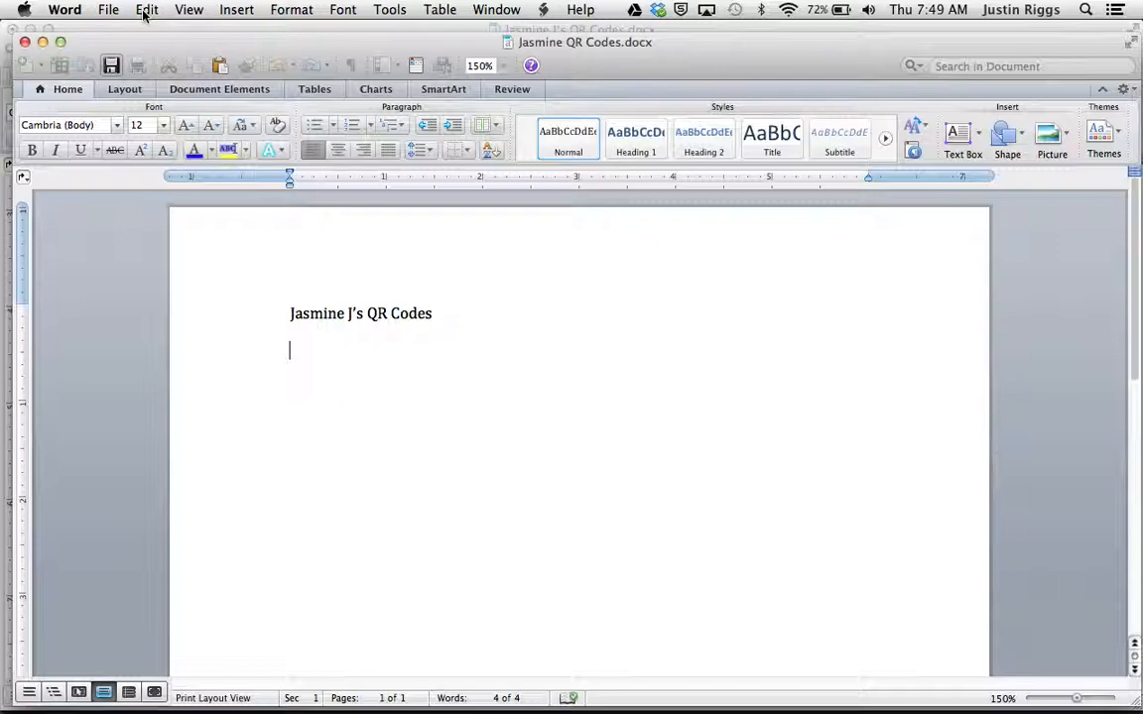
Step: Paste the copied QR code image below the document's heading
left_click(145, 10)
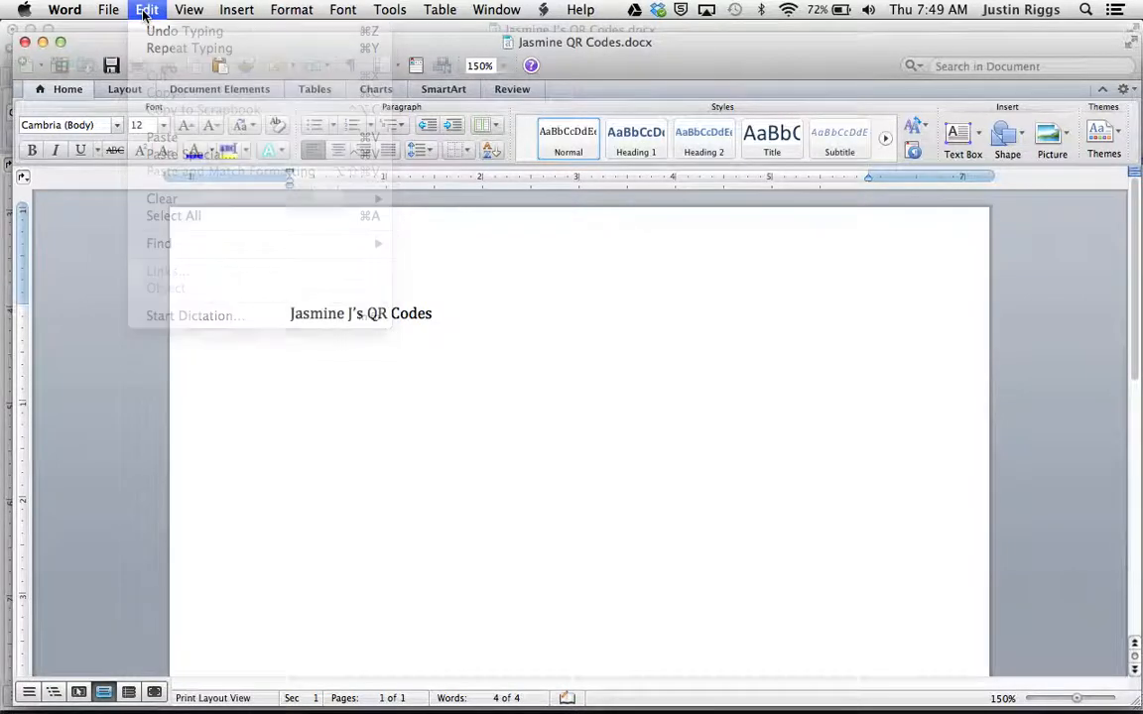
left_click(145, 10)
left_click(145, 10)
left_click(145, 10)
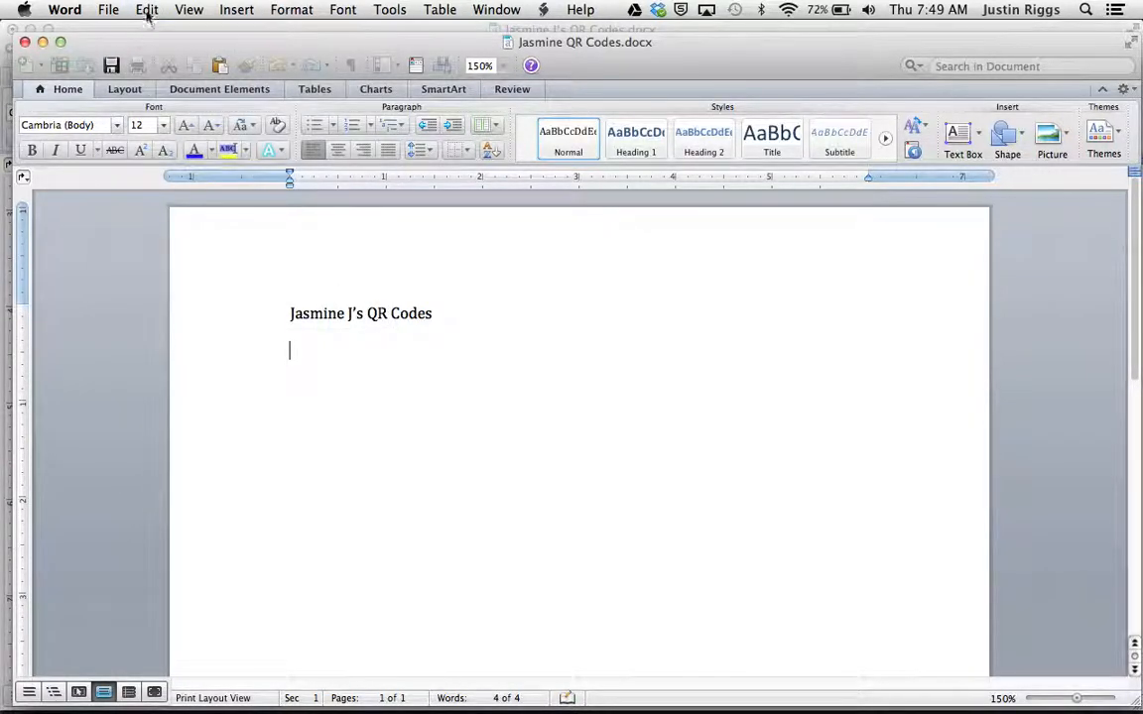
left_click(147, 10)
left_click(164, 137)
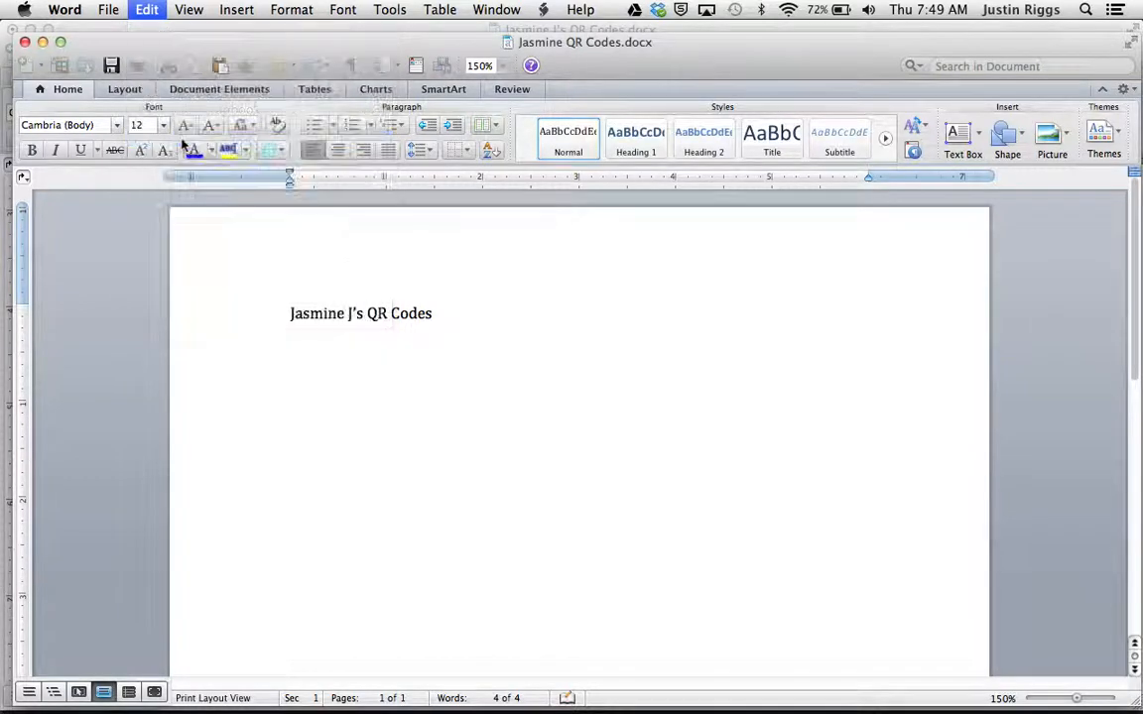
Step: Shrink the pasted website QR code proportionally to about 2.4 inches wide
left_click(728, 523)
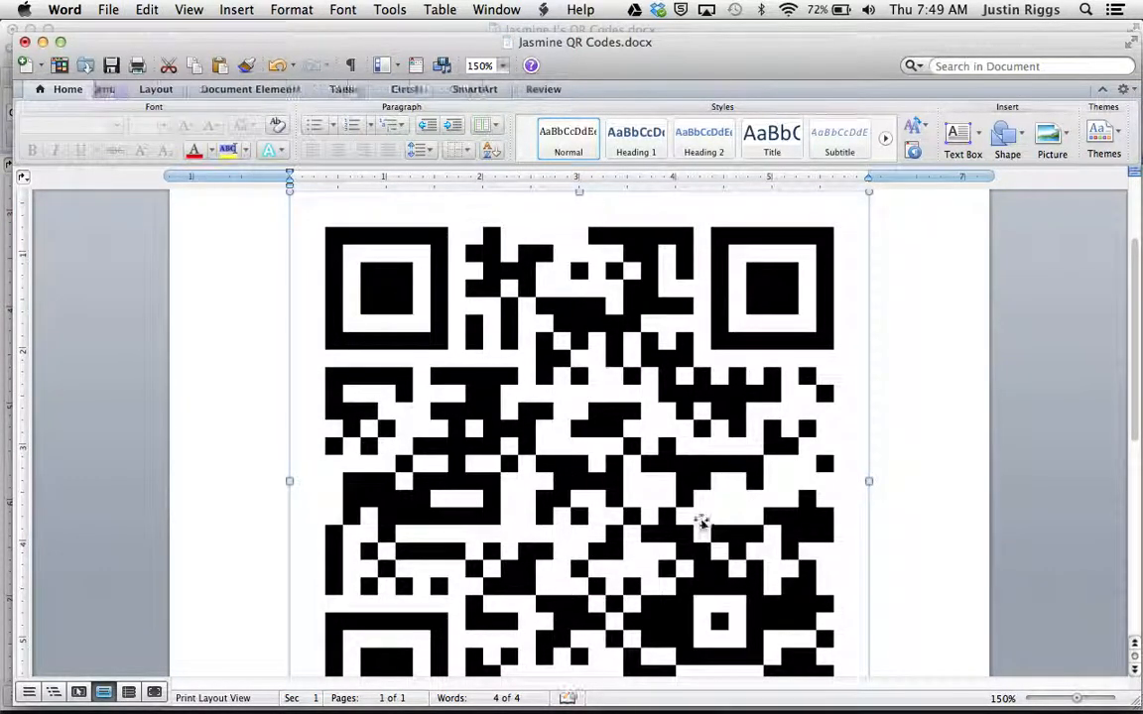
left_click_drag(1135, 347, 1135, 405)
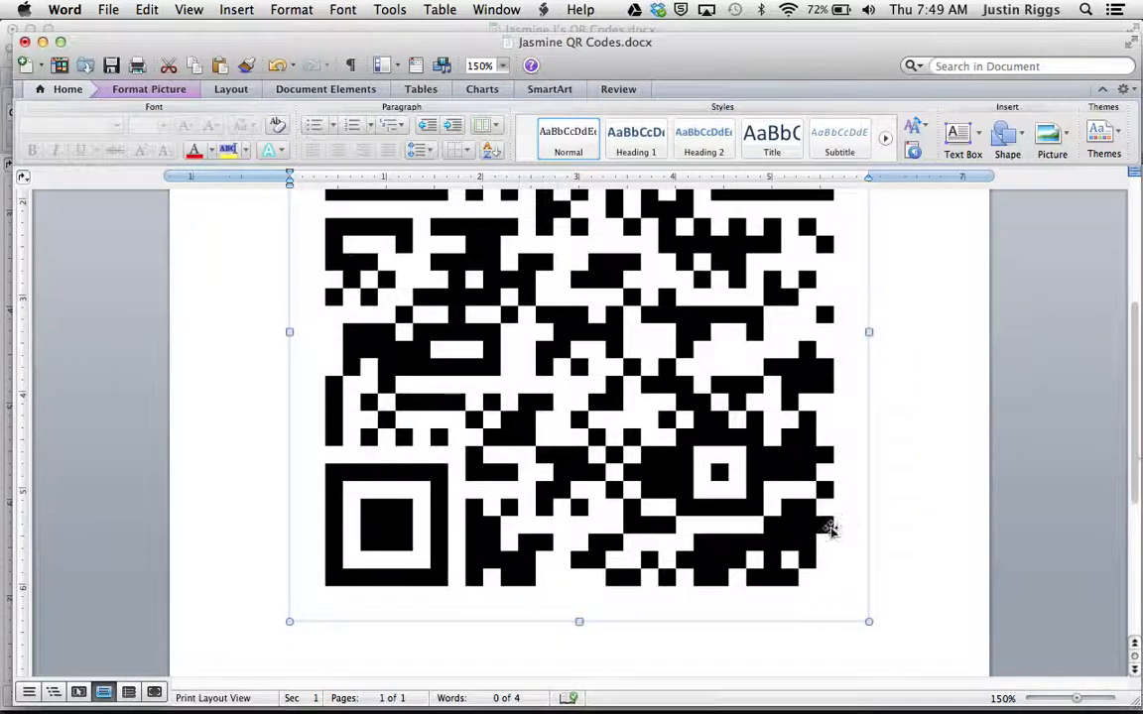
left_click_drag(870, 621, 635, 322)
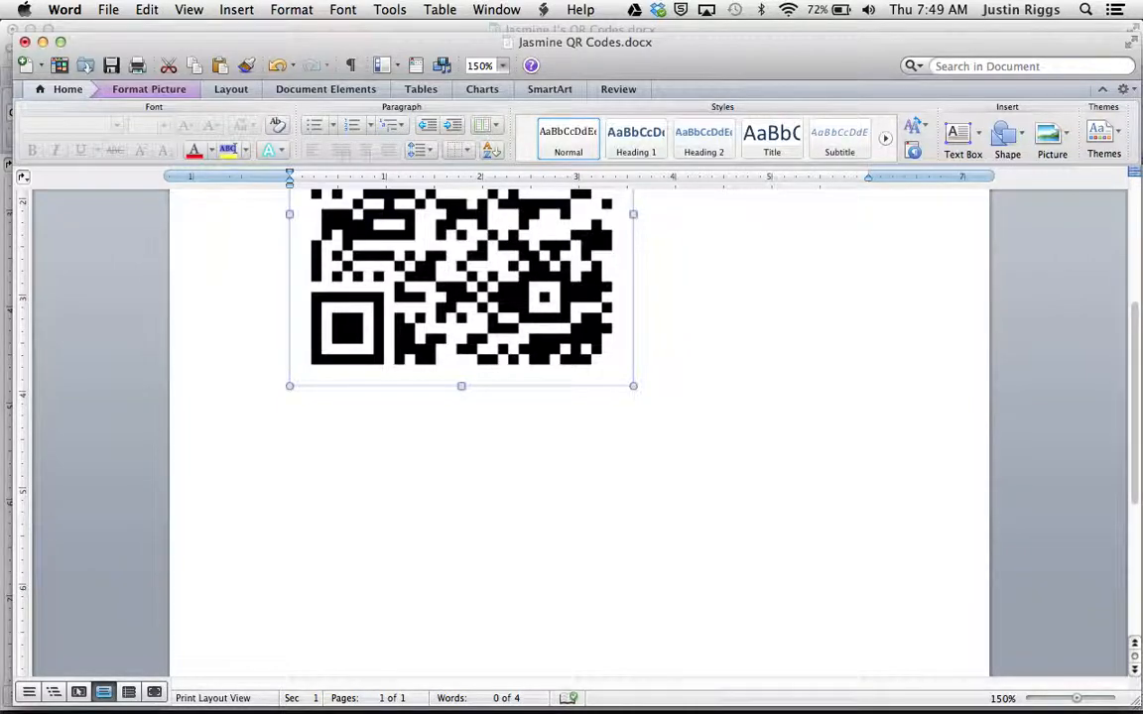
left_click_drag(1135, 464, 1137, 378)
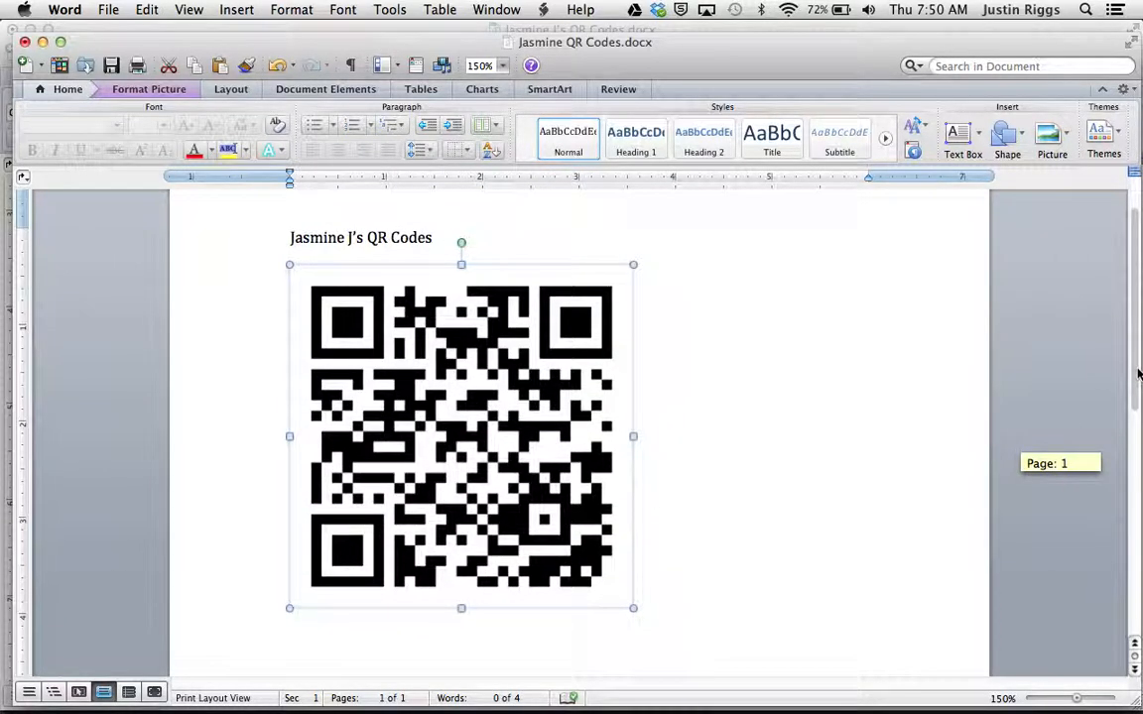
left_click_drag(635, 609, 514, 493)
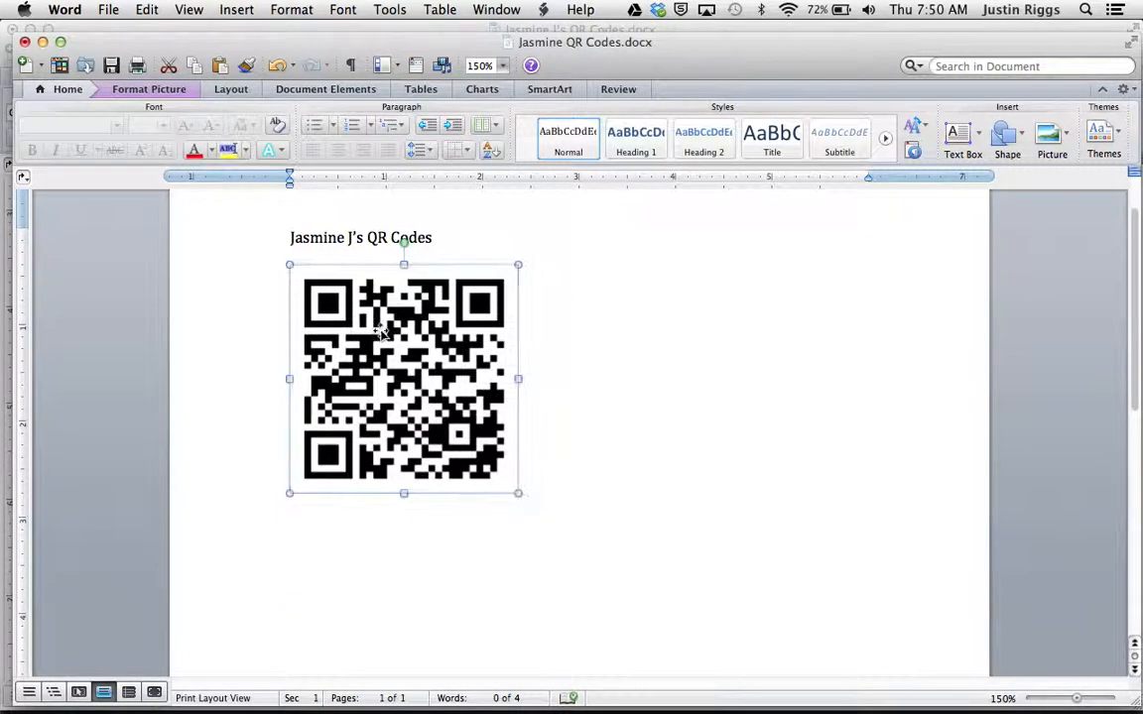
Step: Centre the heading and the website QR code on the page
left_click(533, 498)
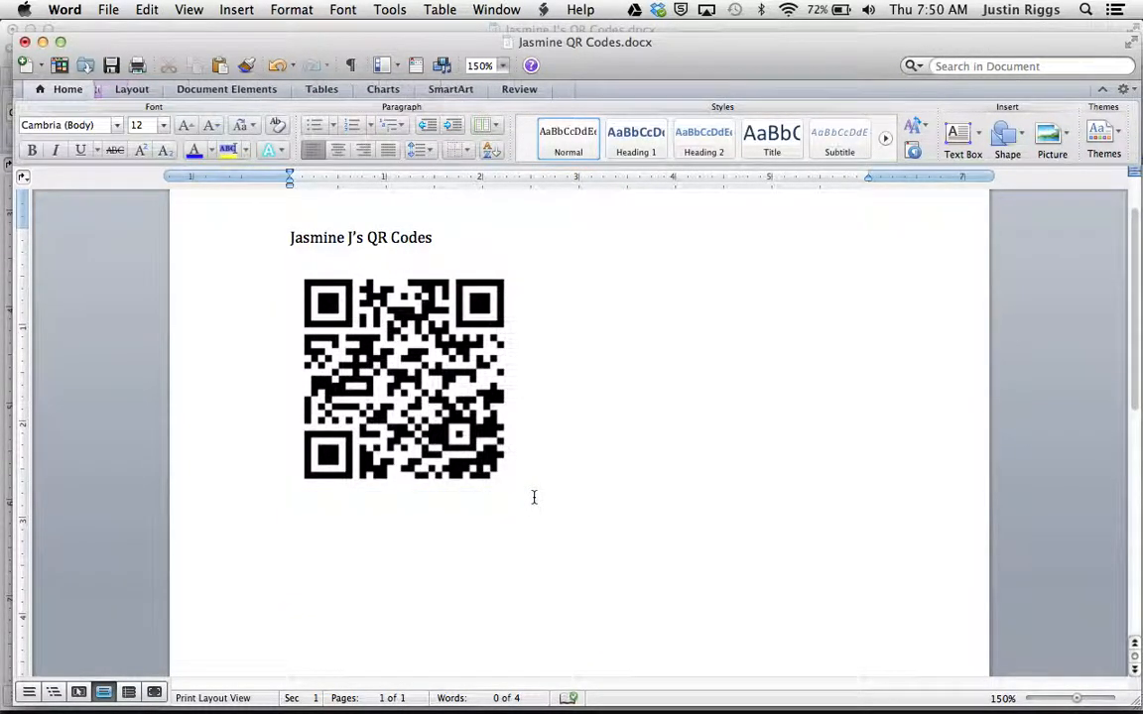
left_click_drag(512, 483, 252, 226)
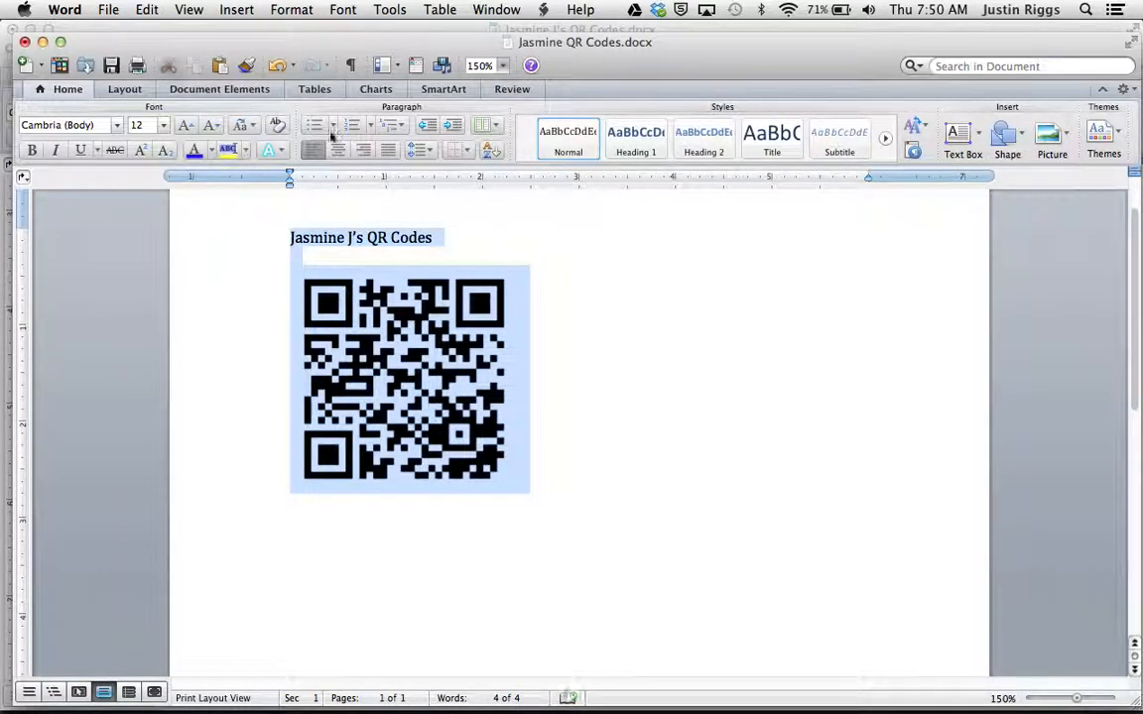
left_click(338, 149)
Step: Add a caption below the QR code with the student's name followed by "Website", with a new line below
left_click(710, 481)
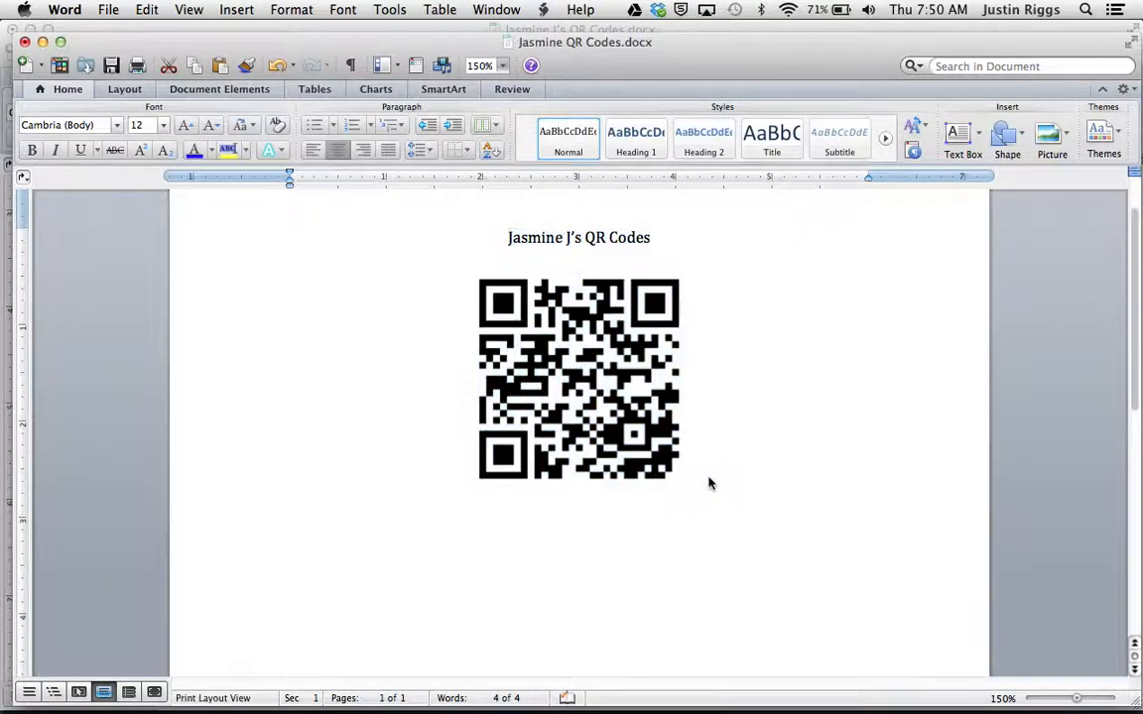
type("Jasmi")
type("J")
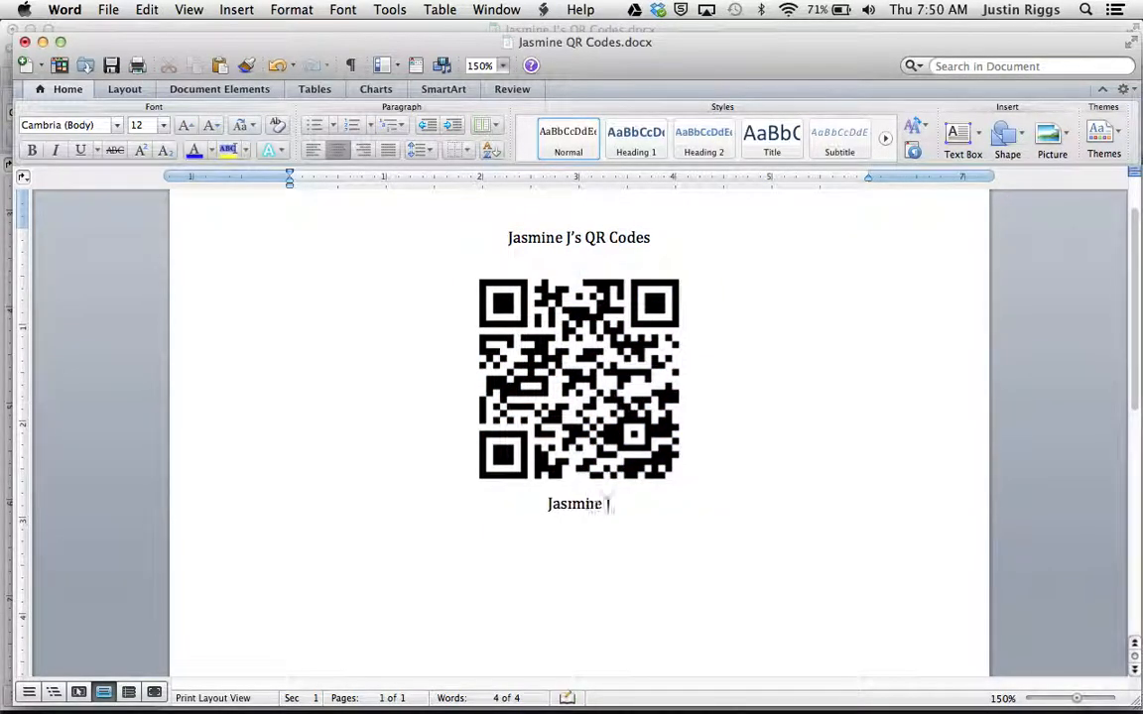
type("'s Website")
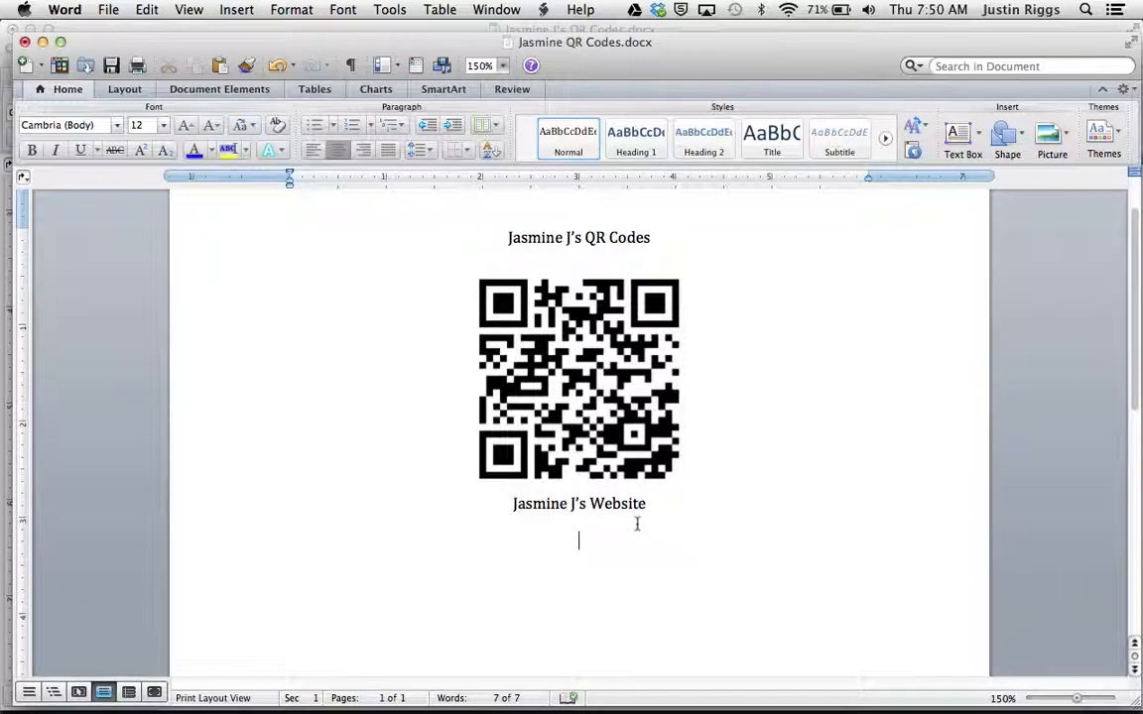
Step: Switch to QR Code Monkey in Firefox and create a text QR code containing the student's name
mouse_move(149, 693)
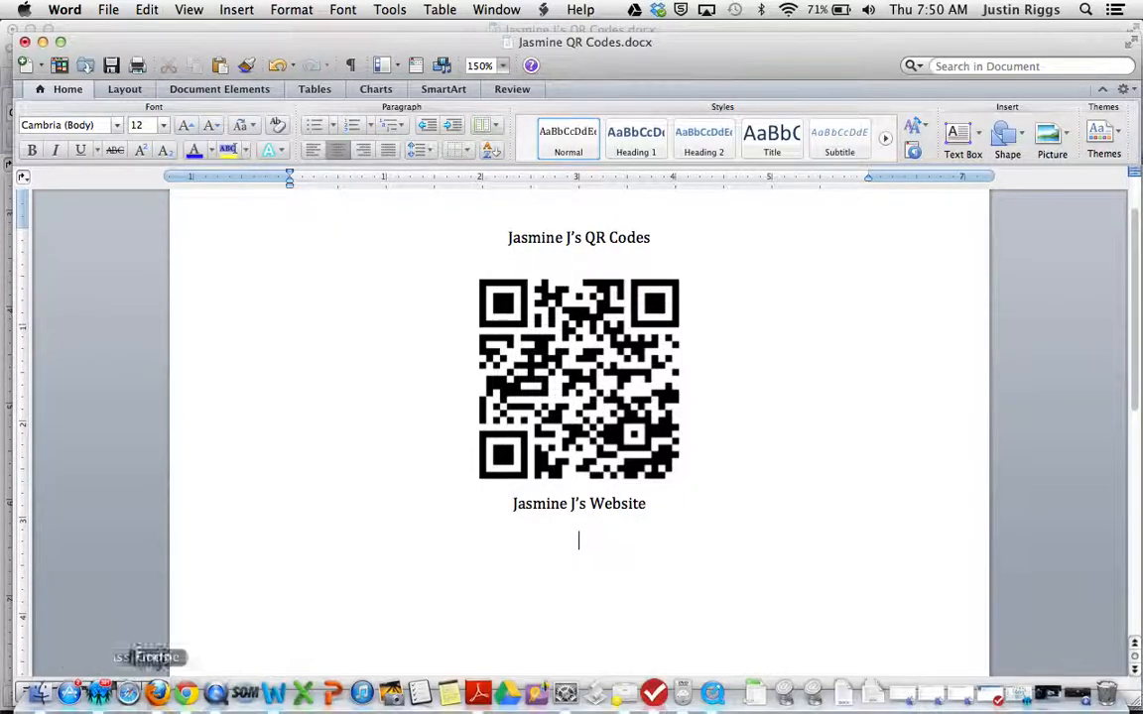
left_click(157, 692)
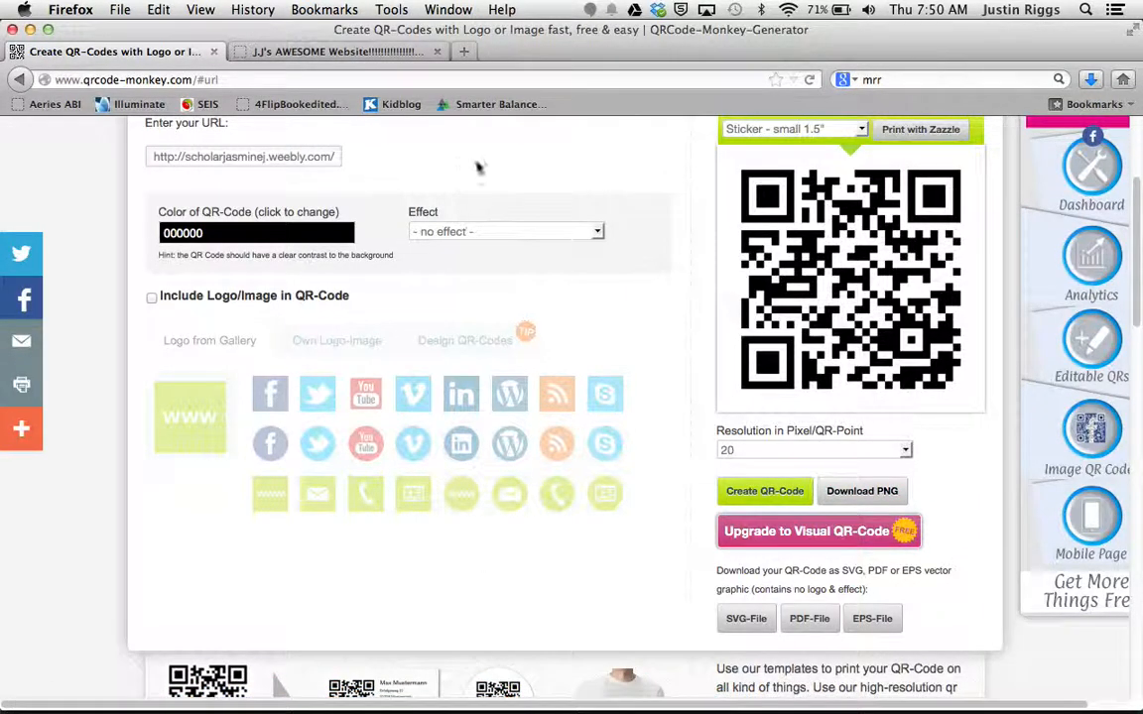
scroll(482, 165, "up", 3)
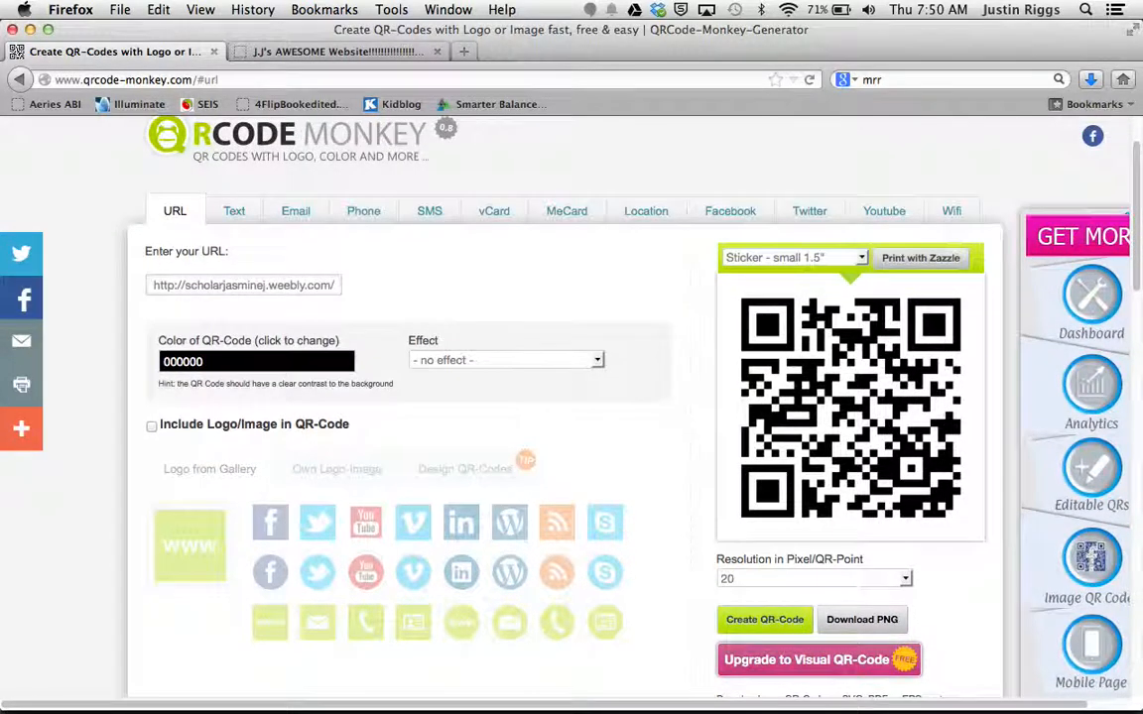
left_click(234, 211)
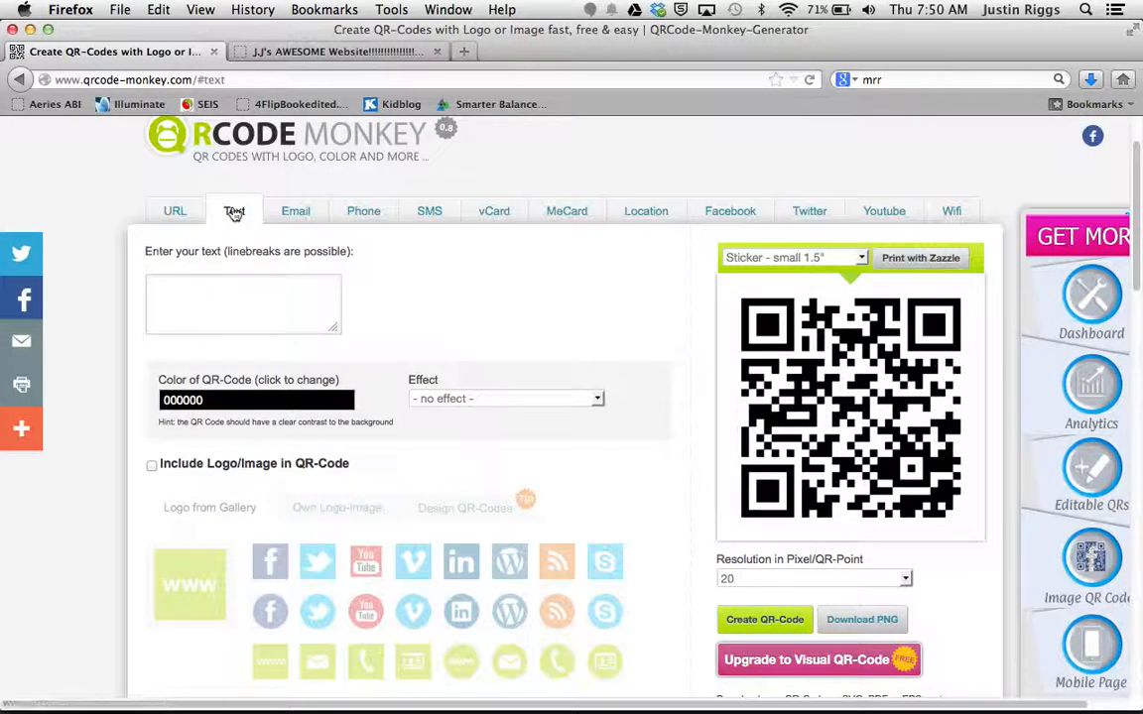
left_click(222, 293)
type("Jasmine J.")
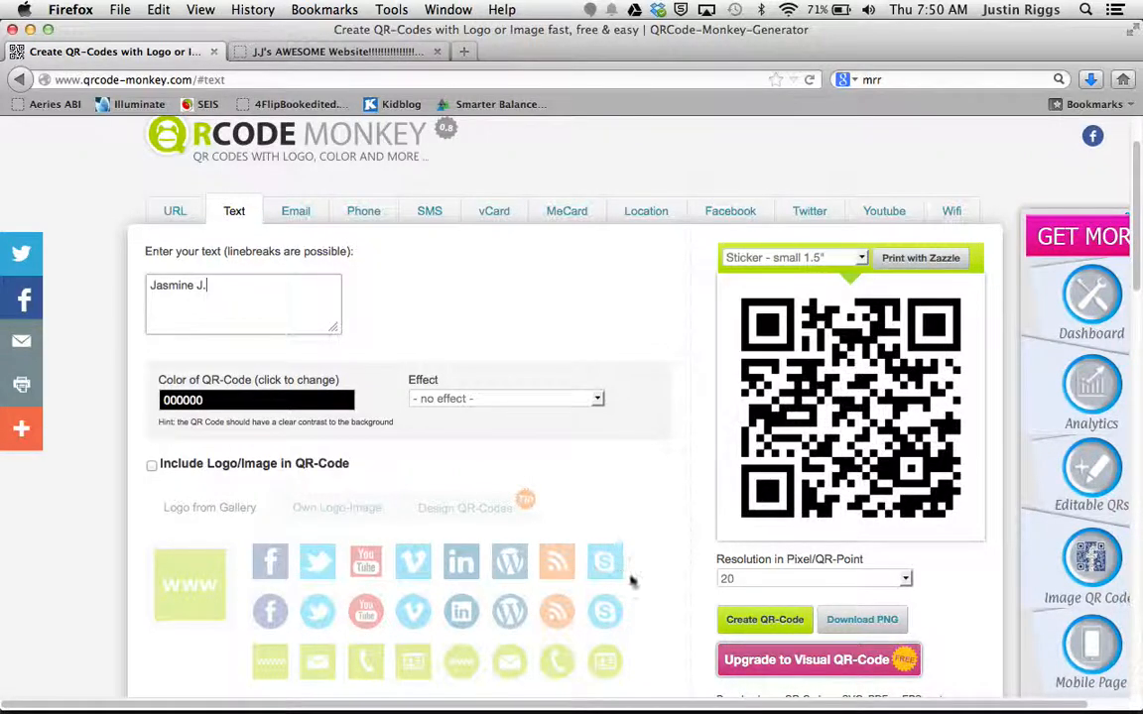
left_click(756, 620)
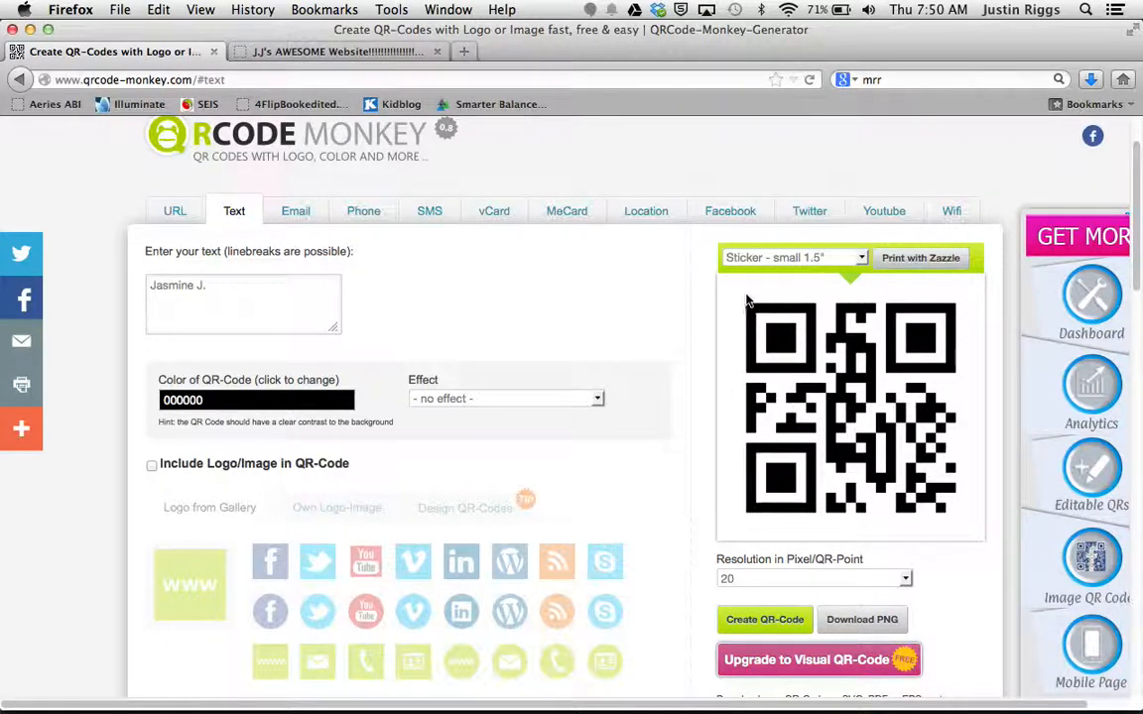
Step: Try to capture the text QR code as a screenshot of the selected area
key("super+shift+4")
left_click_drag(726, 280, 976, 531)
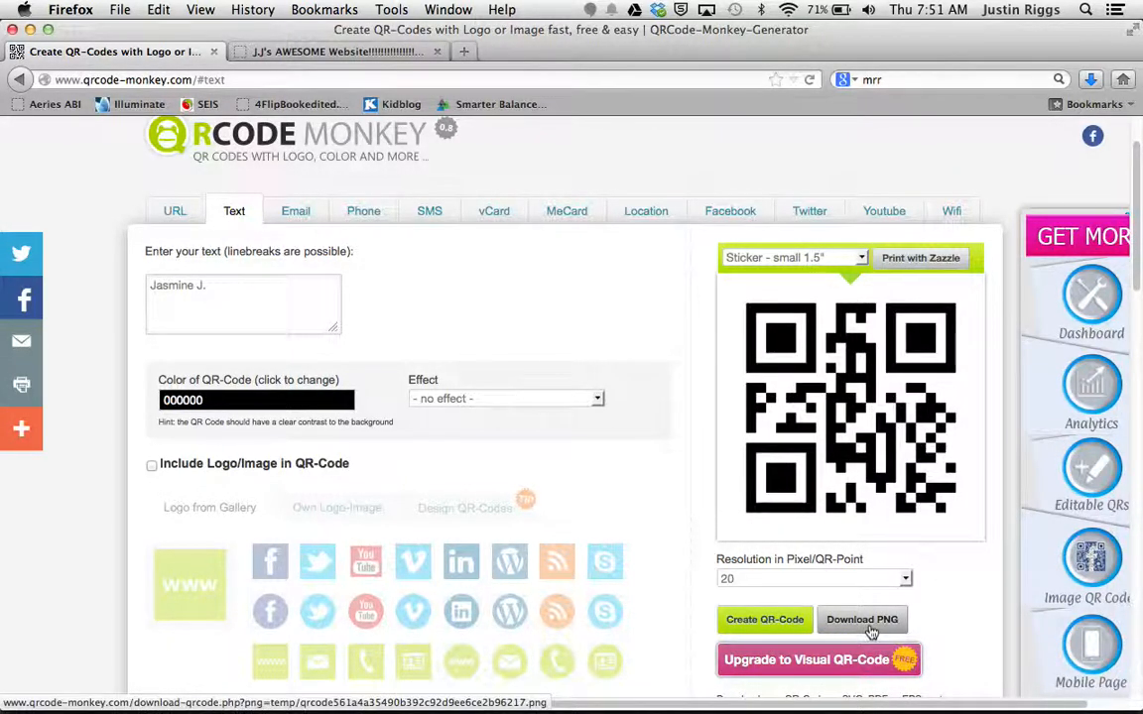
mouse_move(420, 705)
left_click(304, 695)
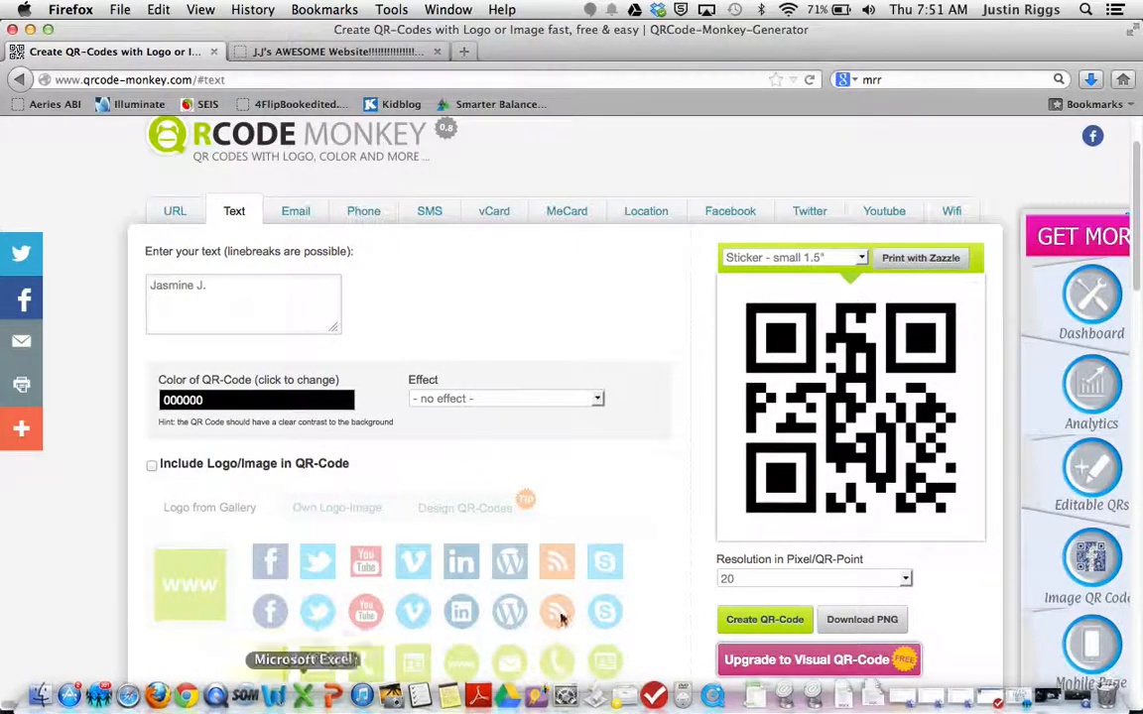
Step: Download the text QR code as a PNG opened with Preview and copy the entire image
left_click(864, 625)
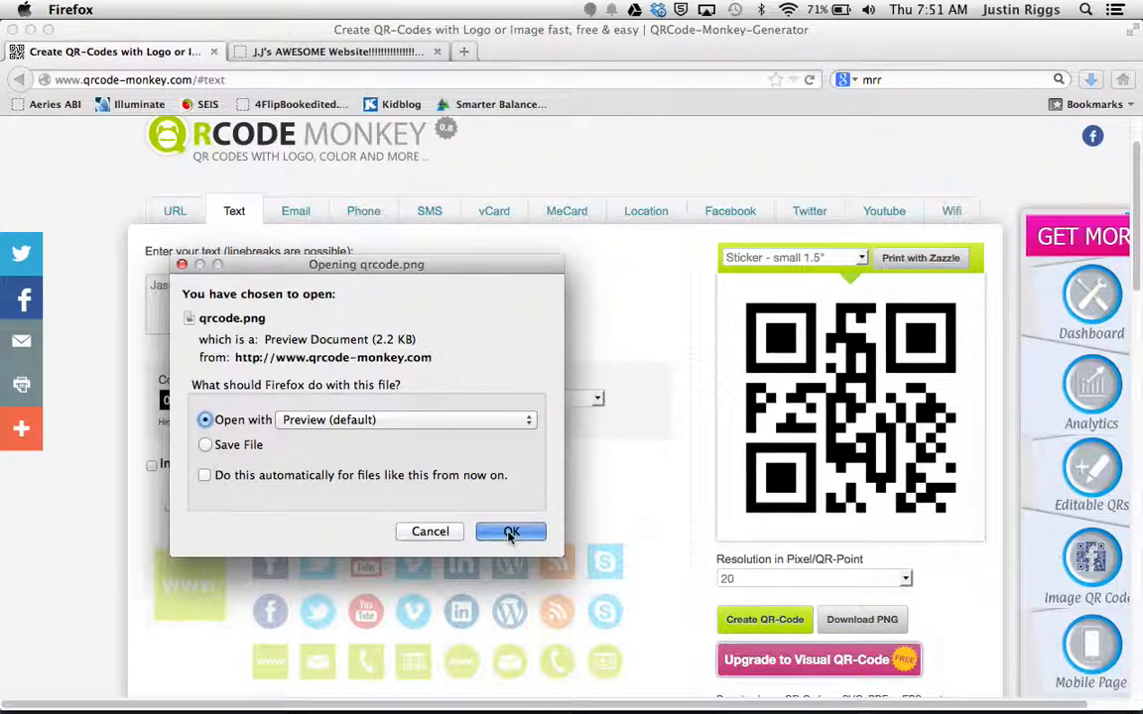
left_click(510, 537)
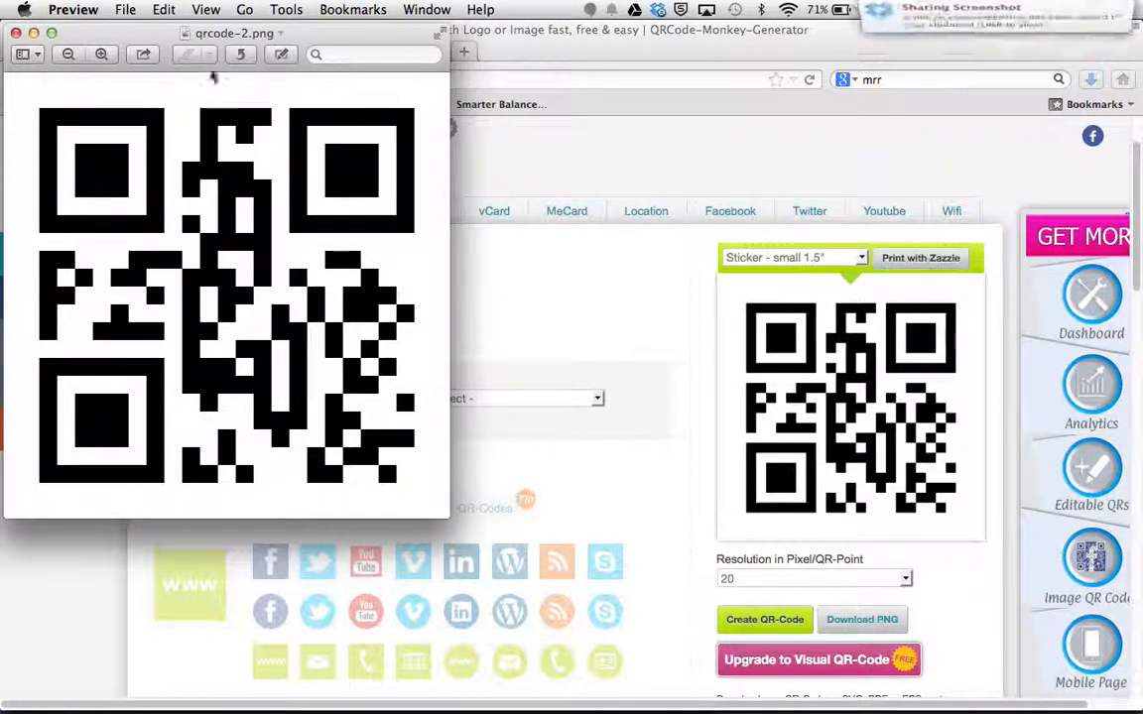
left_click(158, 7)
mouse_move(113, 12)
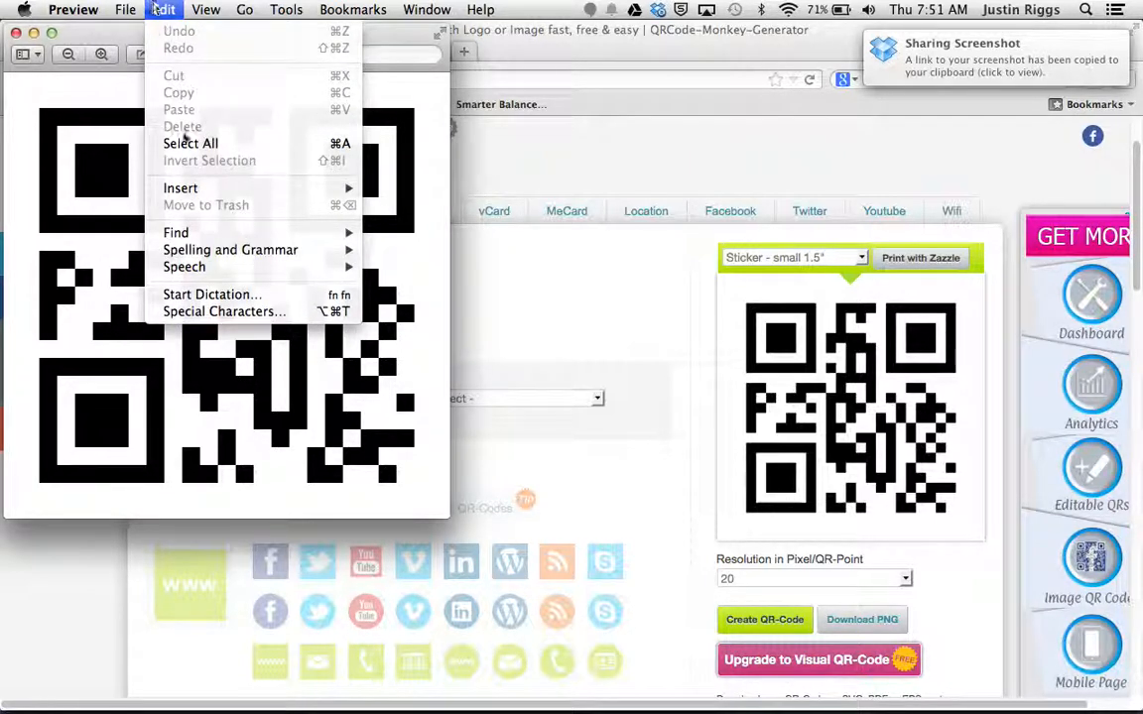
left_click(186, 144)
left_click(164, 9)
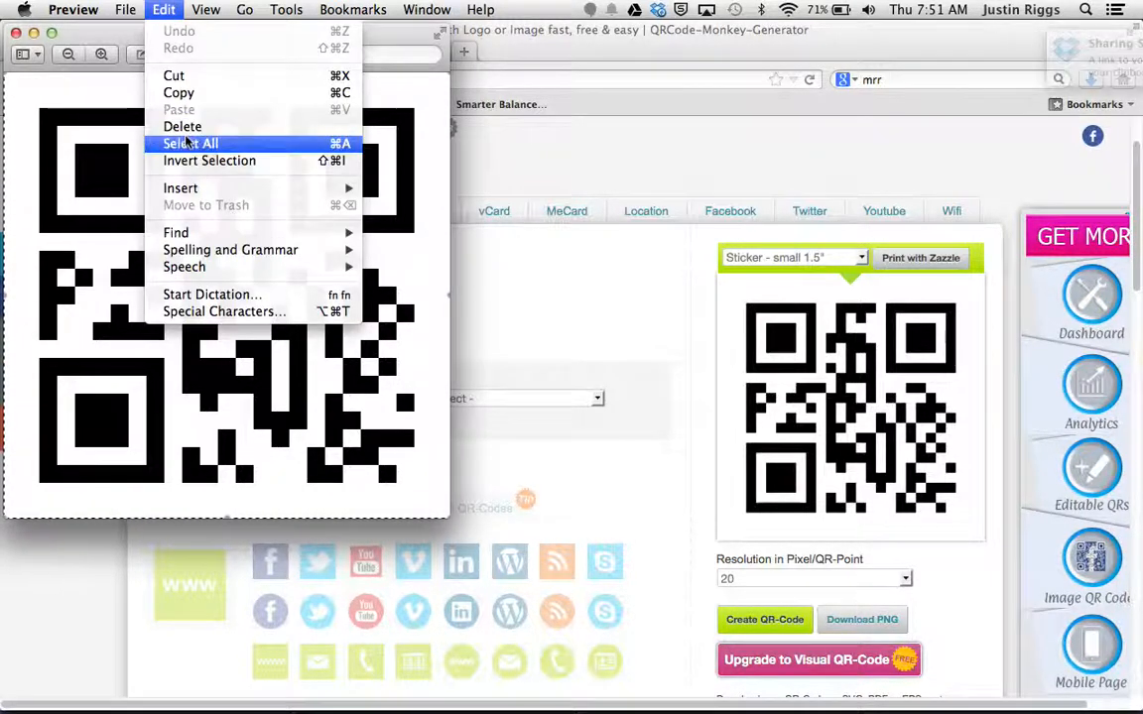
left_click(181, 93)
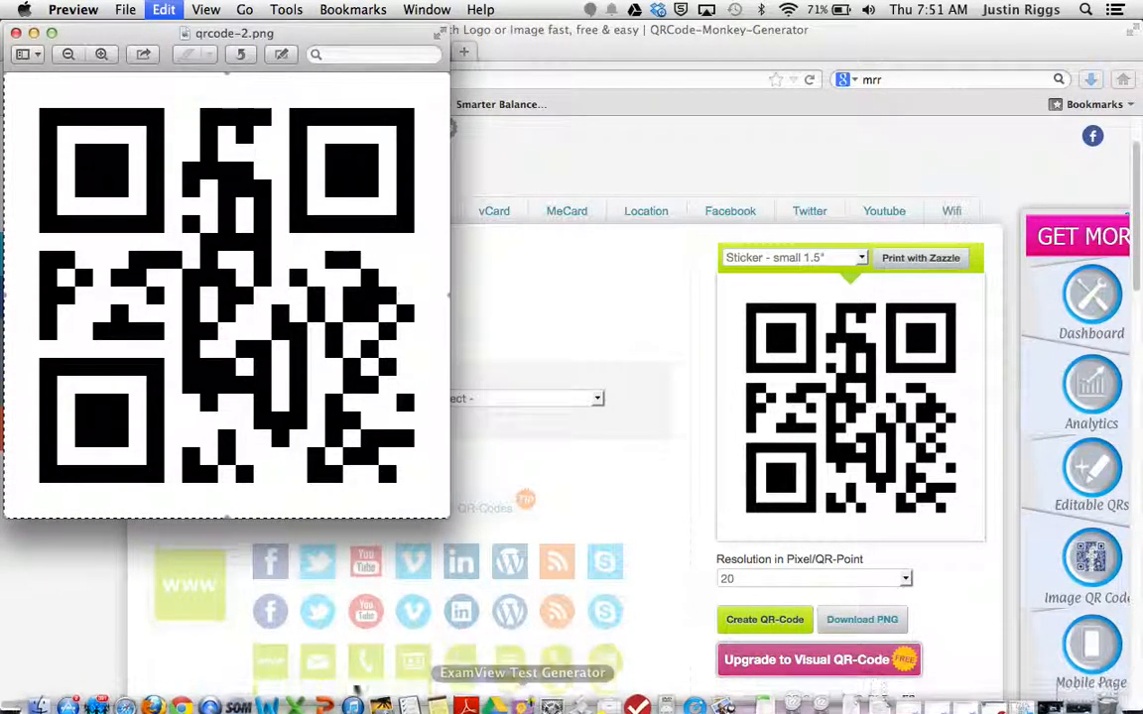
Step: Switch back to the Word document and paste the text QR code below the website caption
left_click(281, 694)
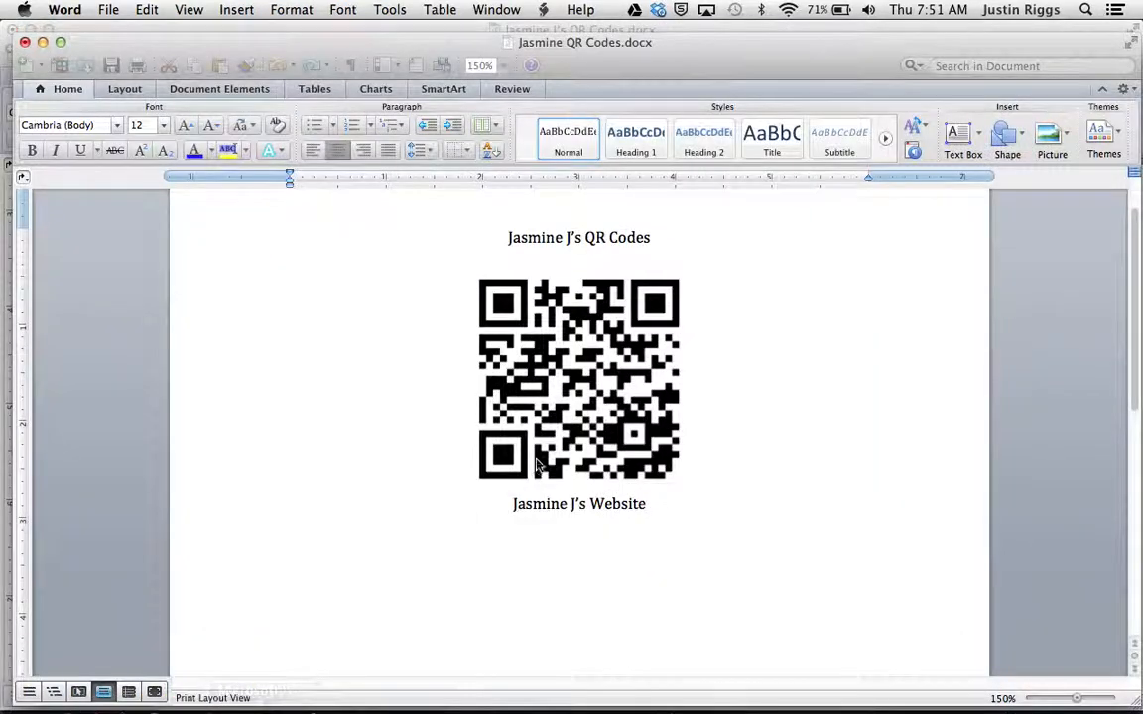
left_click(658, 506)
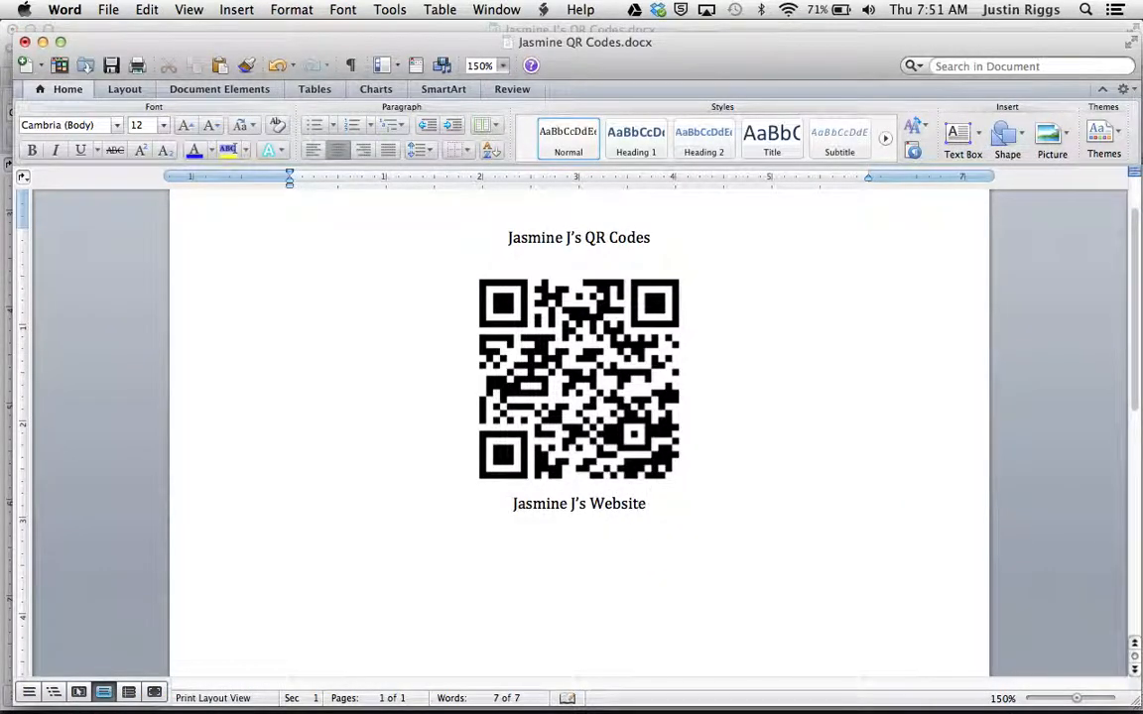
key("super+v")
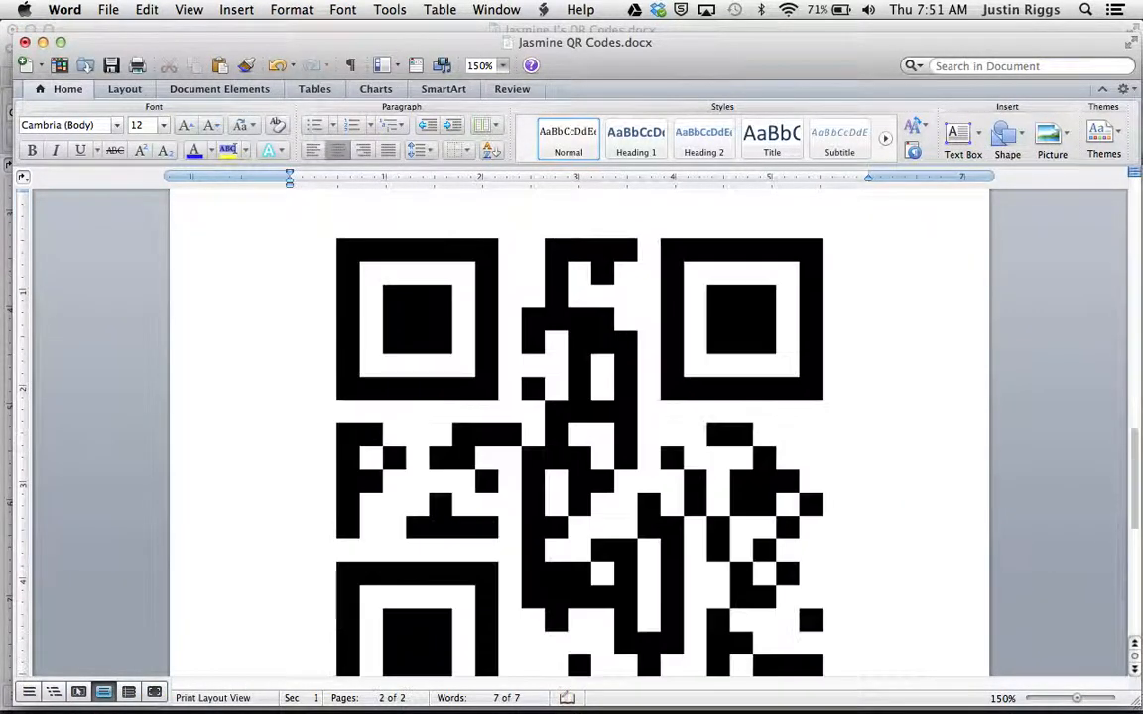
Step: Shrink the second QR code proportionally to about 2 inches wide
left_click(556, 408)
left_click_drag(1136, 490, 1138, 560)
left_click_drag(869, 473, 678, 289)
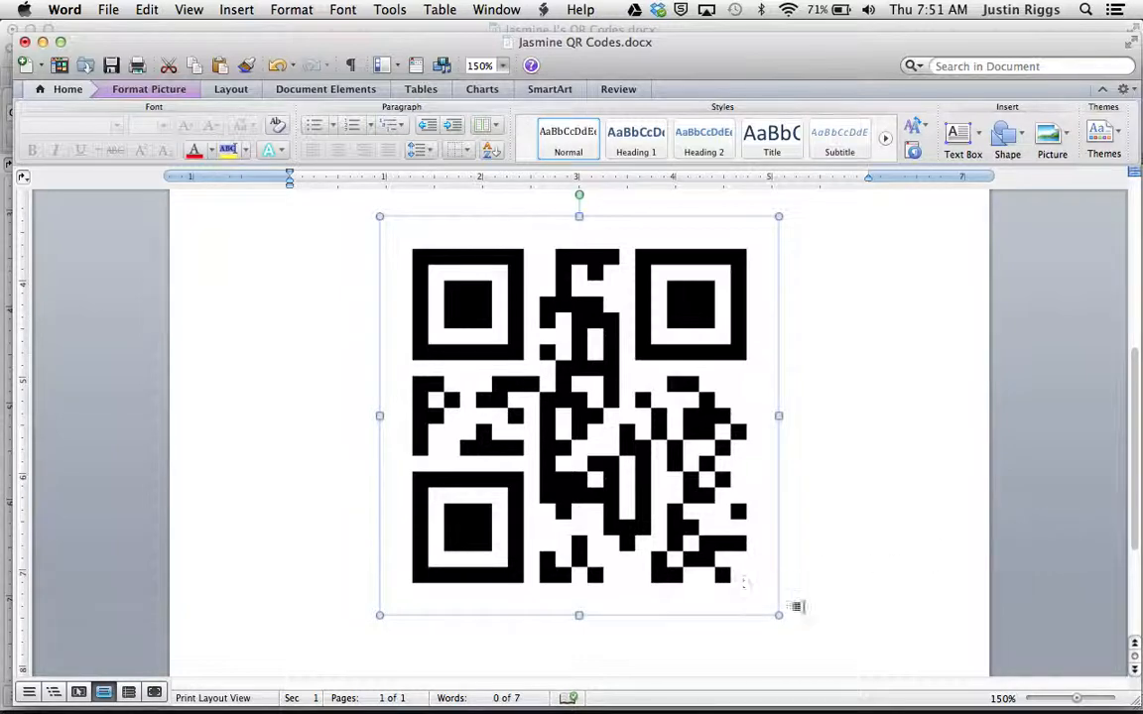
left_click_drag(777, 621, 650, 483)
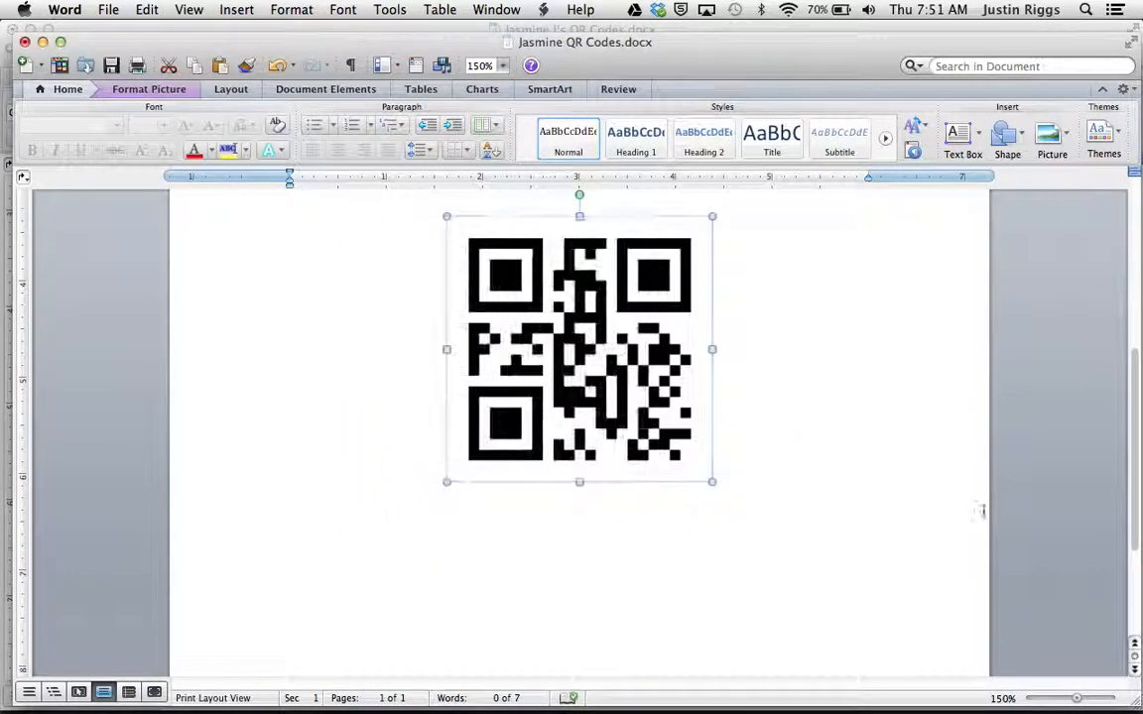
left_click_drag(1132, 455, 1132, 408)
left_click_drag(709, 591, 682, 522)
Step: Caption the second QR code with the student's name on a new line and save the document
left_click(704, 525)
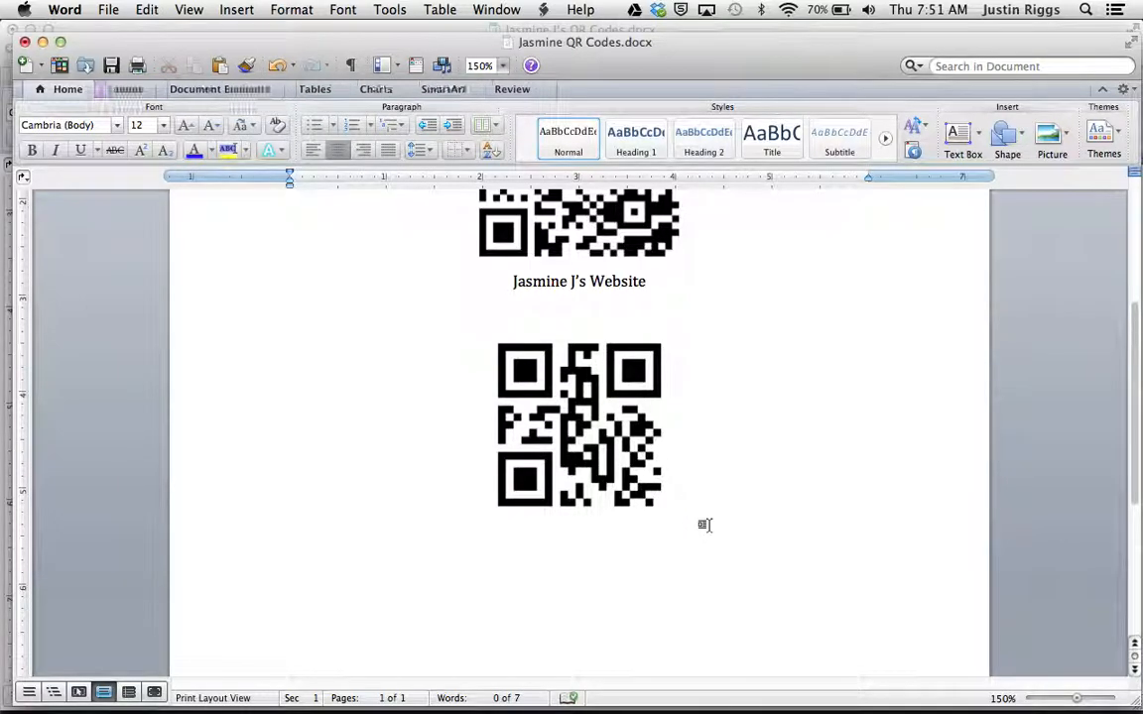
type("Jasm")
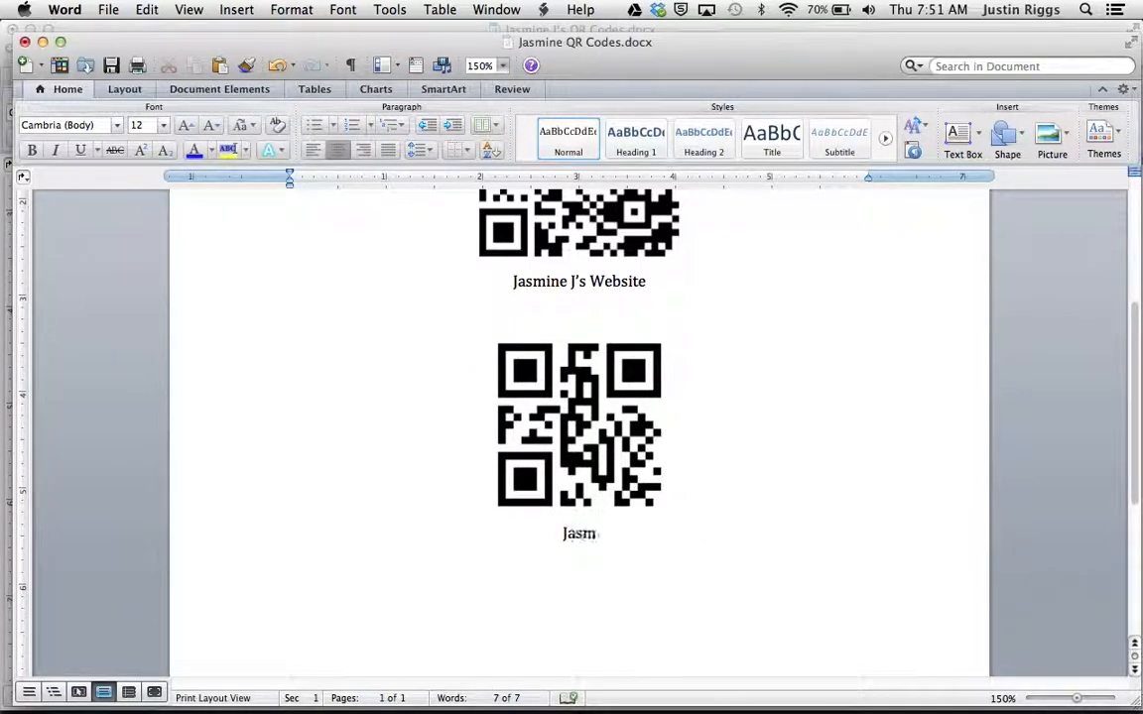
type("ine J.")
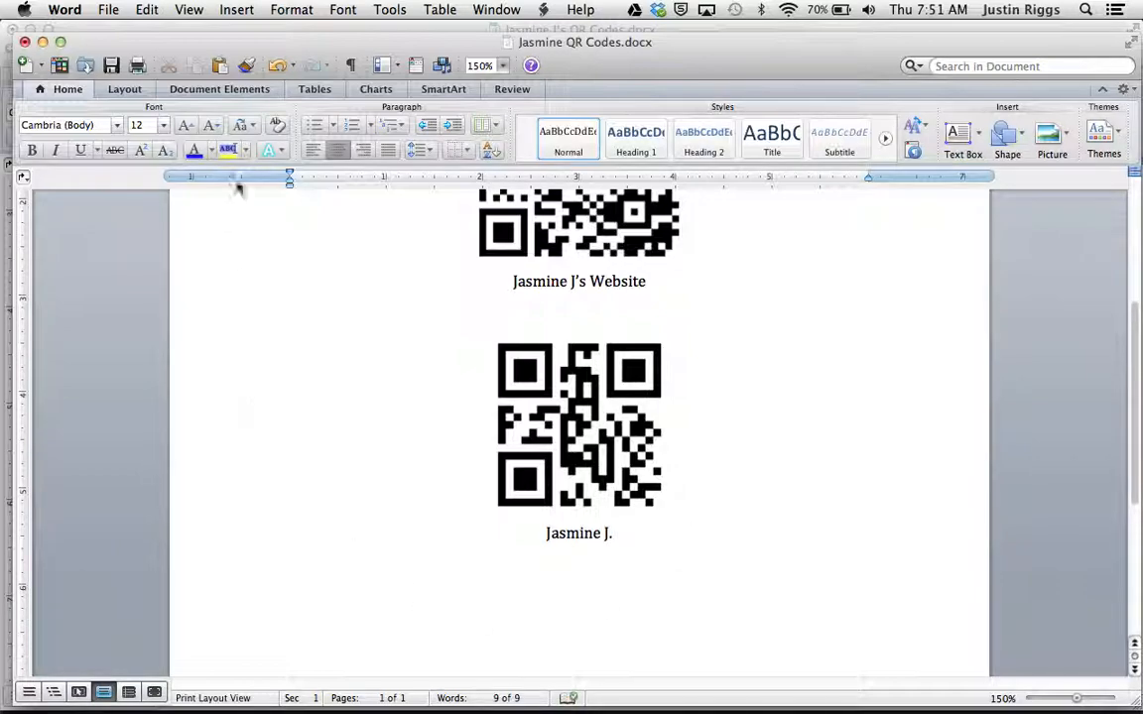
left_click(112, 66)
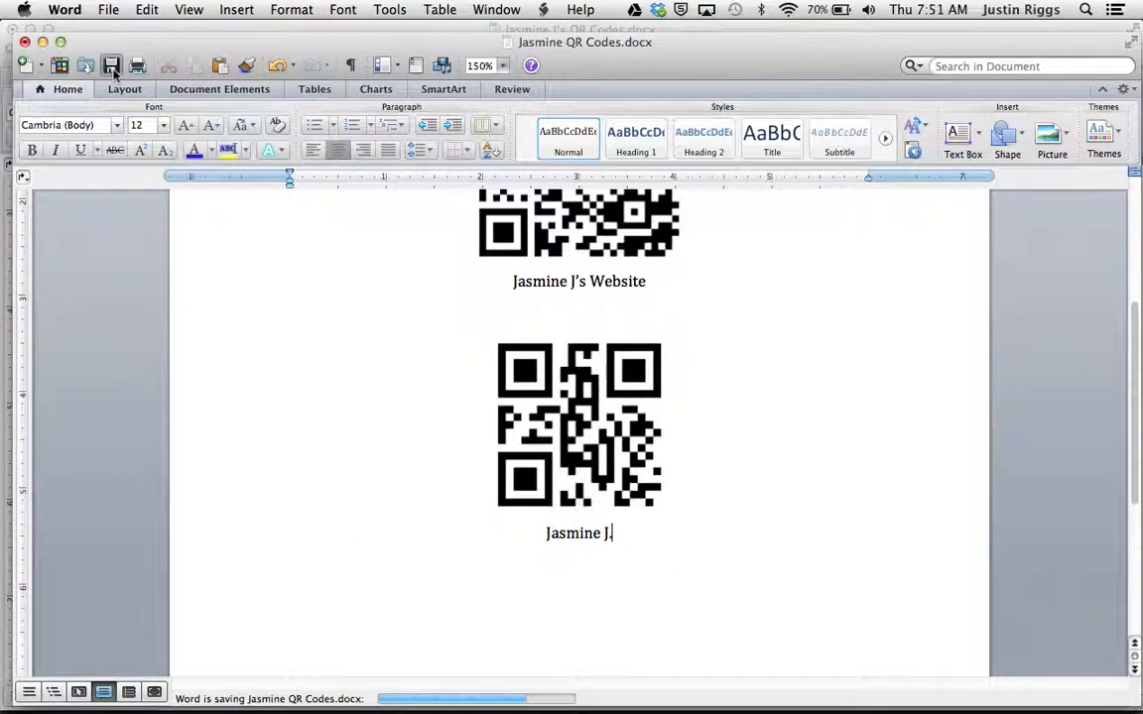
Step: Switch to Firefox and review the QR generator's URL and Text entry forms and the student's website
mouse_move(64, 693)
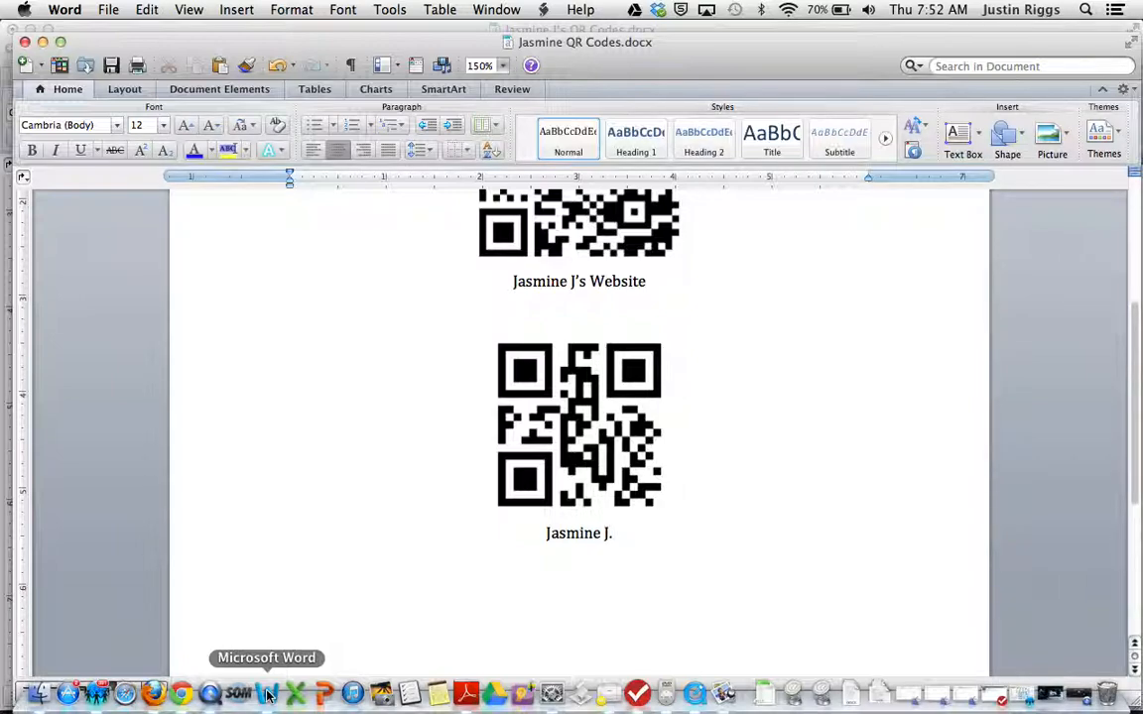
left_click(155, 694)
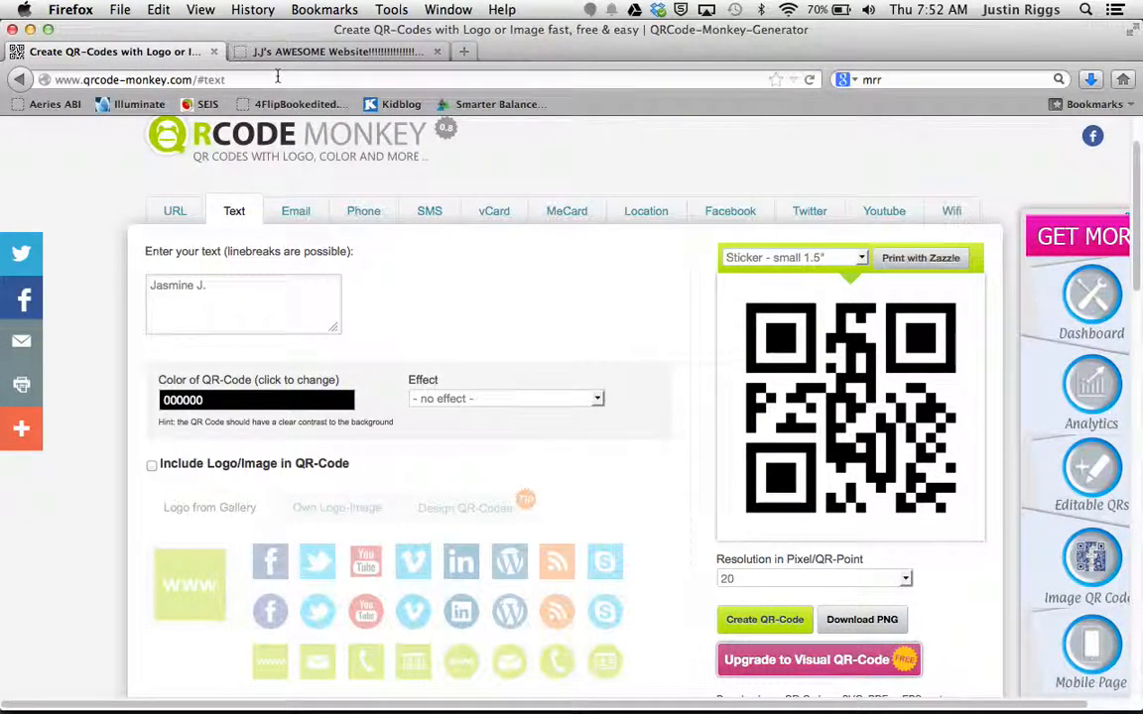
left_click(179, 214)
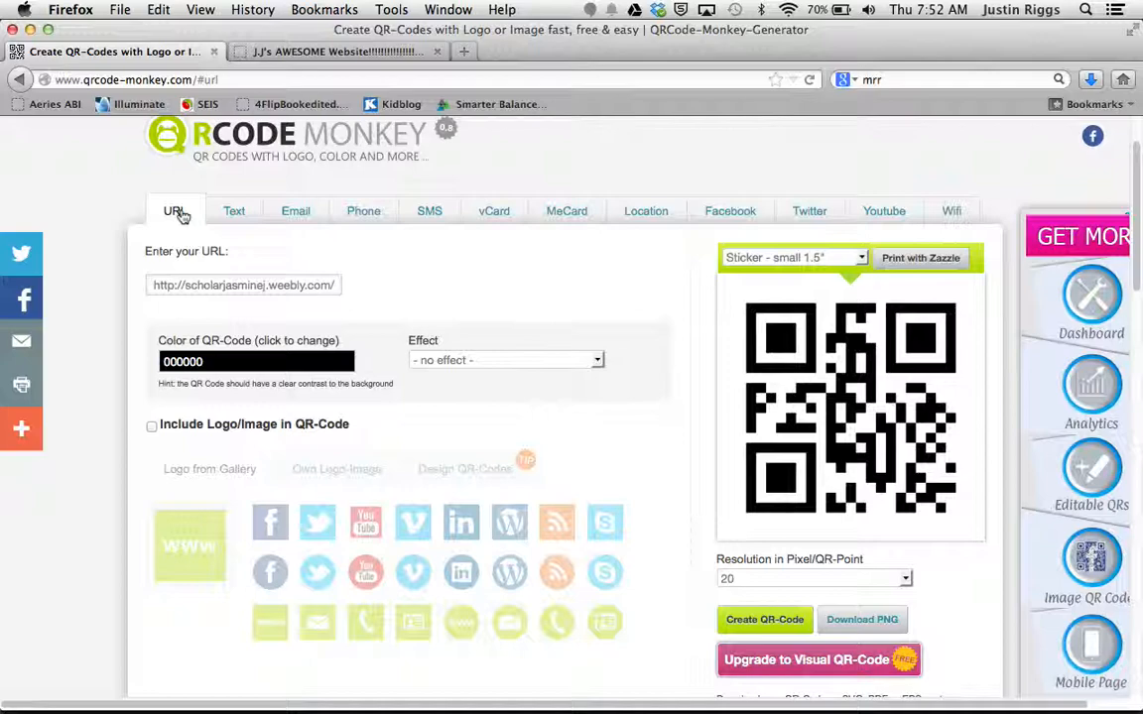
left_click(239, 222)
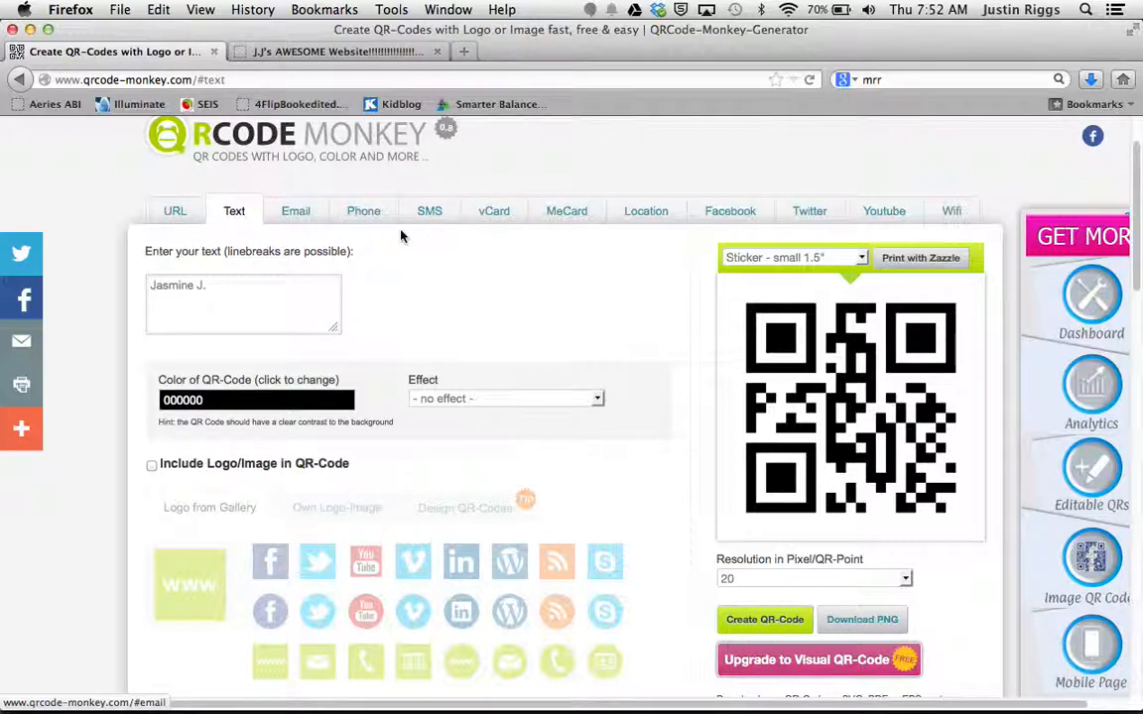
left_click(149, 215)
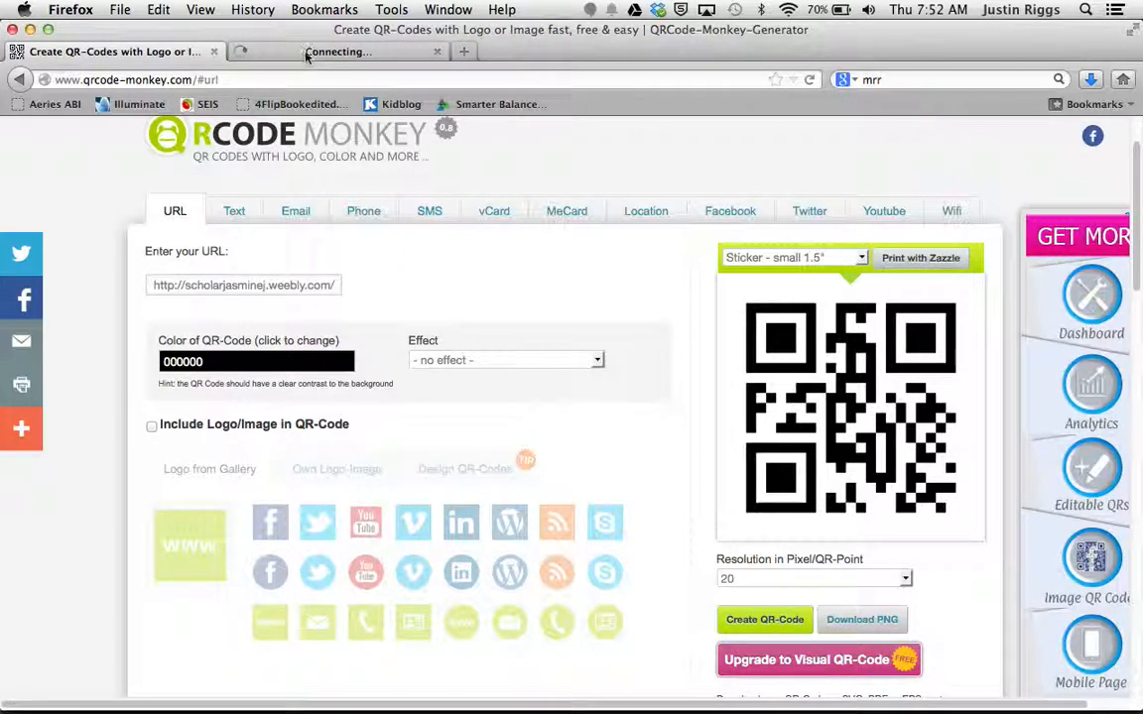
left_click(307, 53)
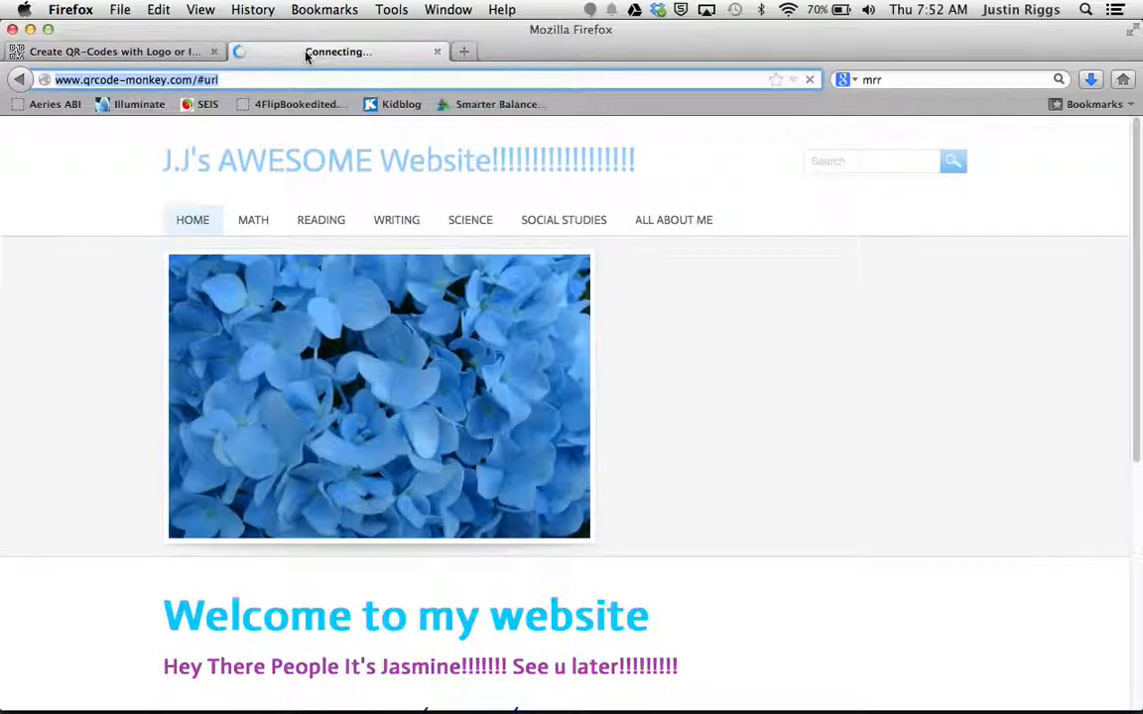
left_click(153, 52)
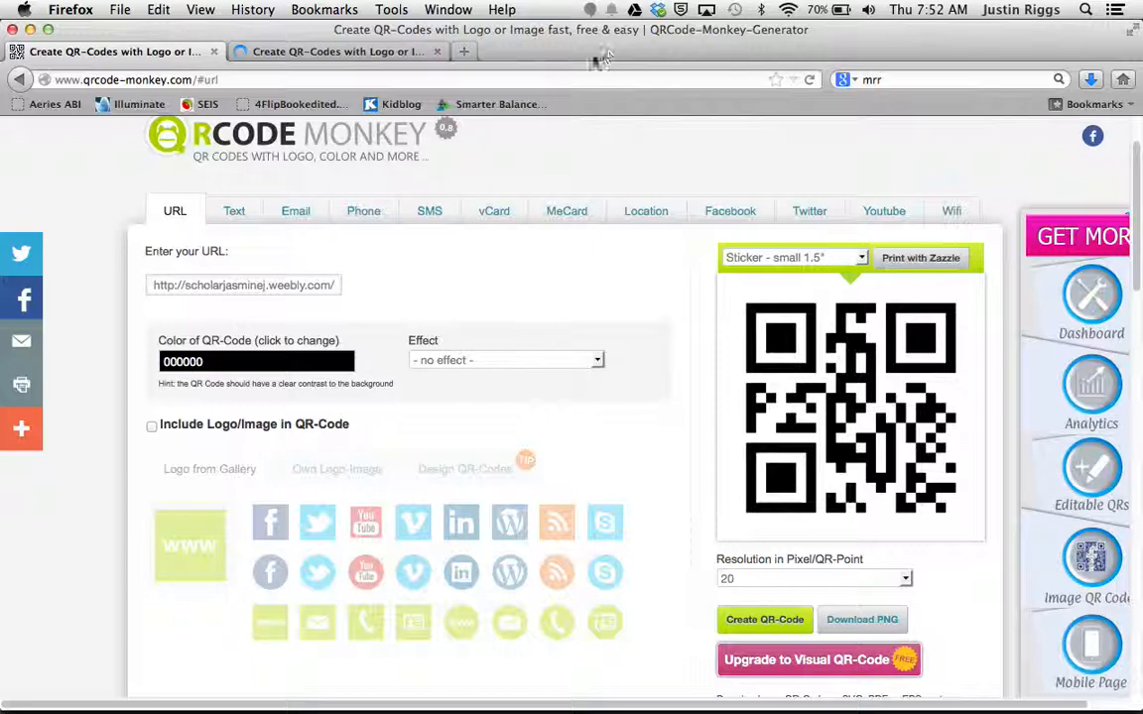
key("F3")
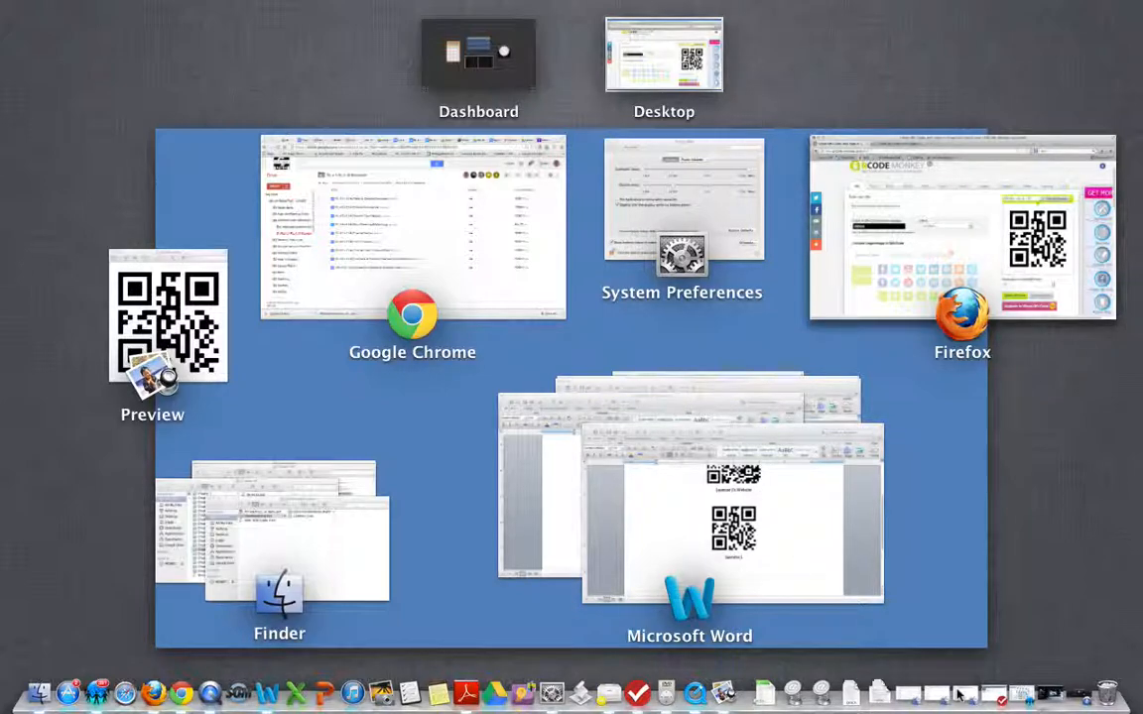
left_click(905, 208)
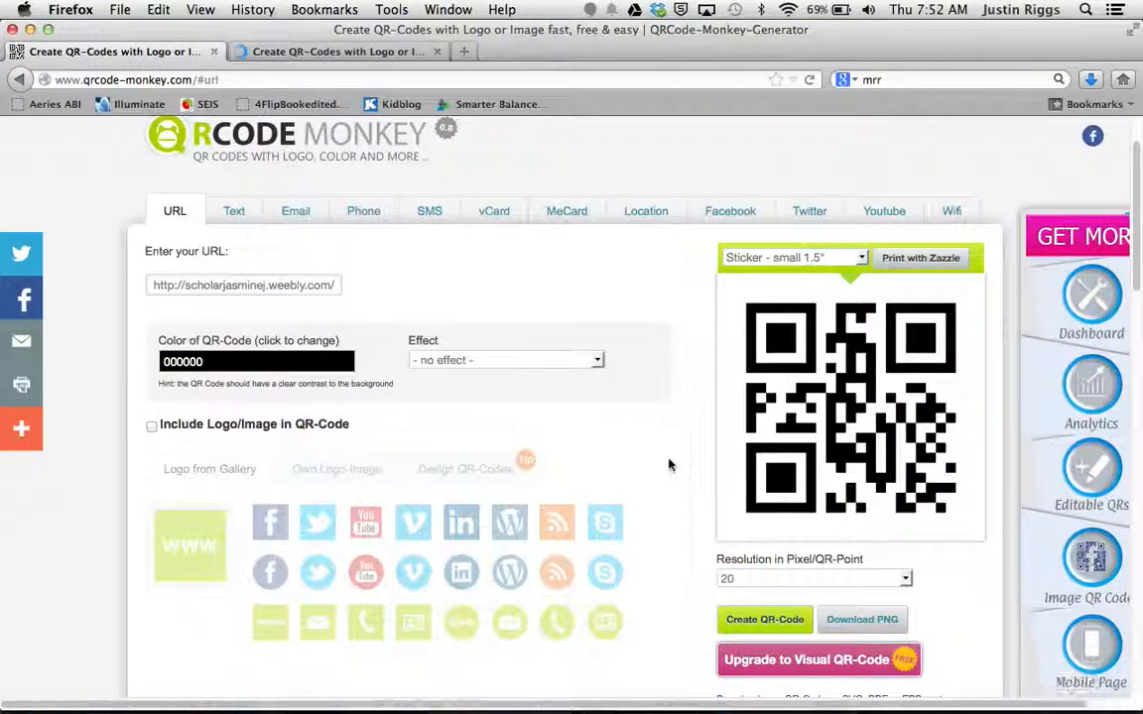